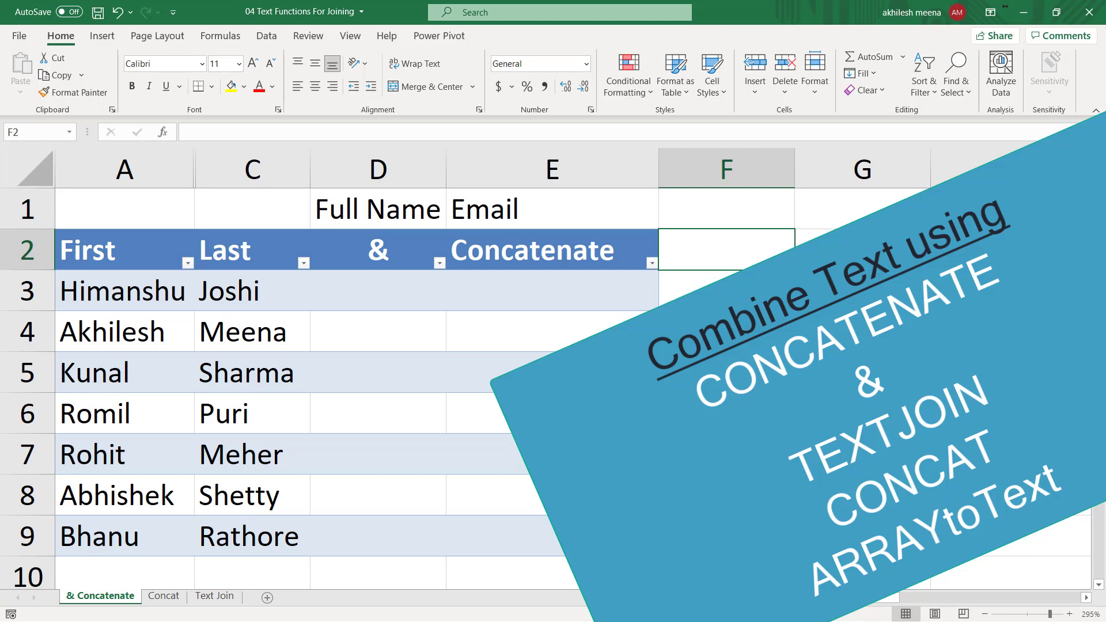
pyautogui.click(374, 294)
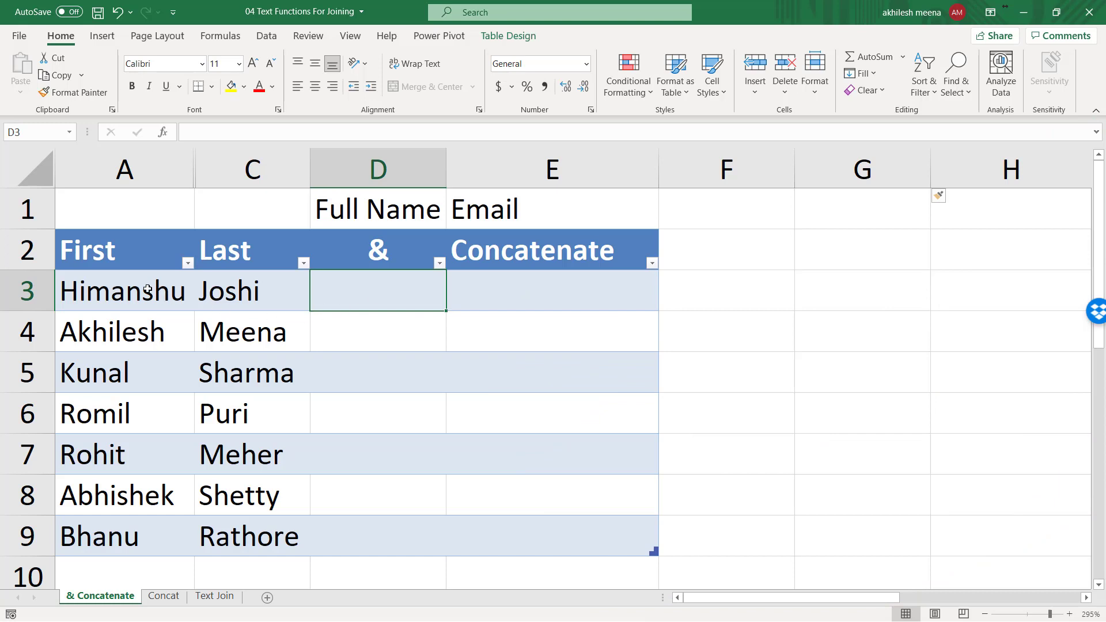
pyautogui.moveTo(147, 288); pyautogui.dragTo(158, 536)
pyautogui.moveTo(259, 294); pyautogui.dragTo(260, 536)
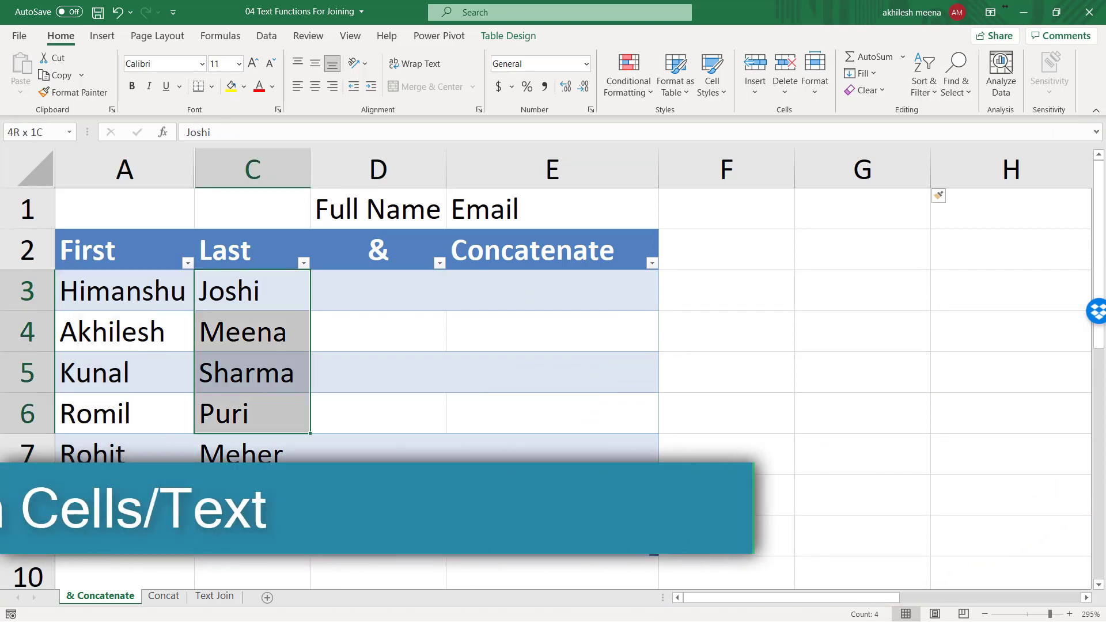
pyautogui.click(397, 286)
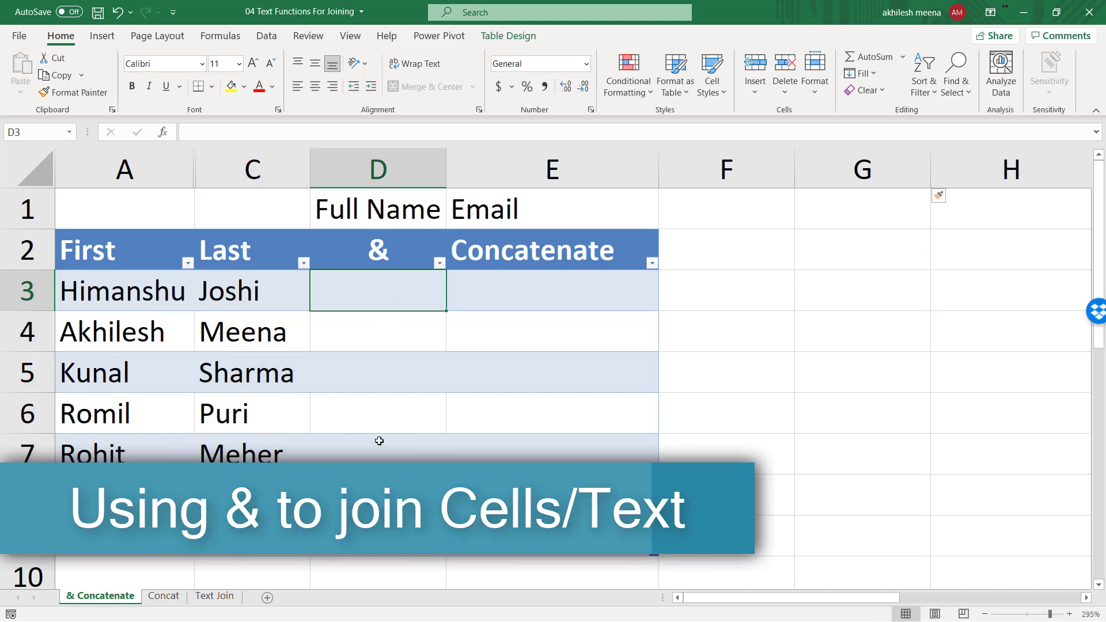
pyautogui.write('=')
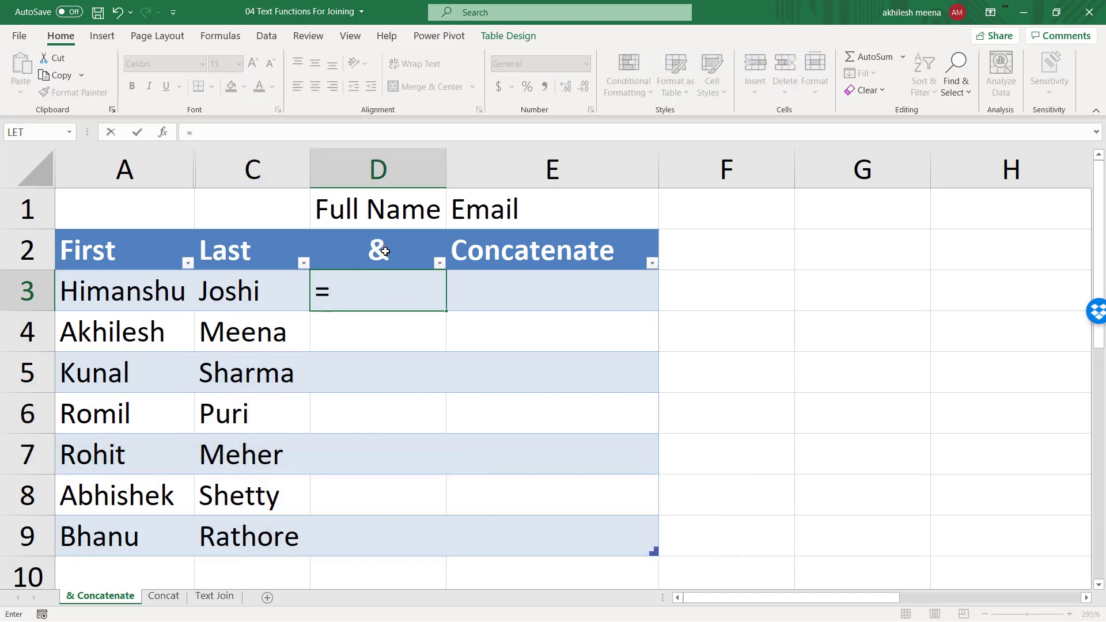
pyautogui.click(138, 294)
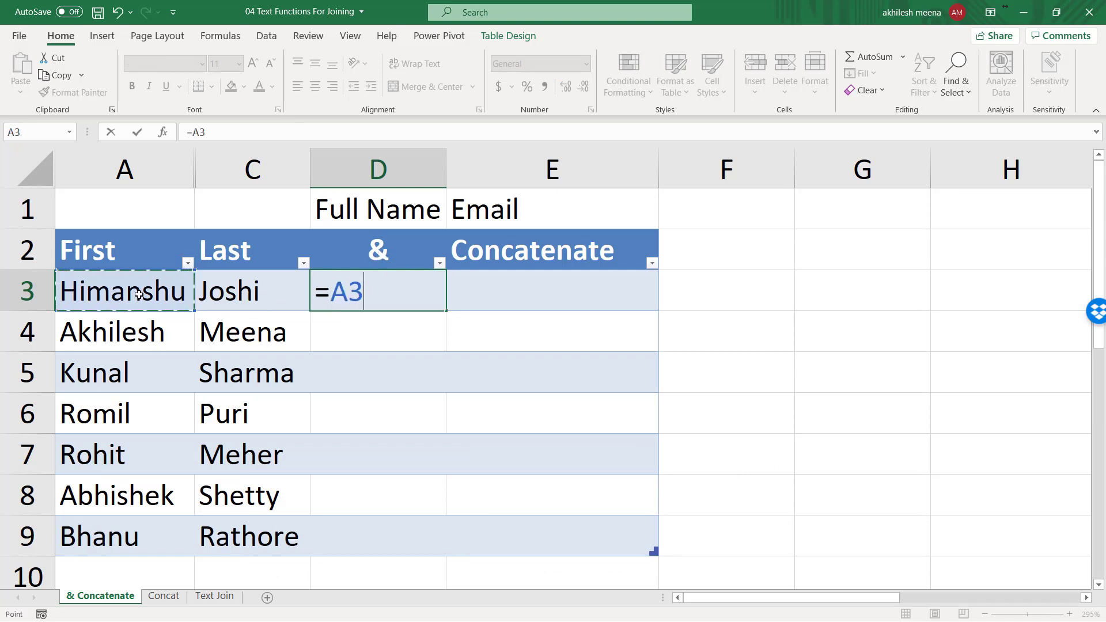
pyautogui.write('&')
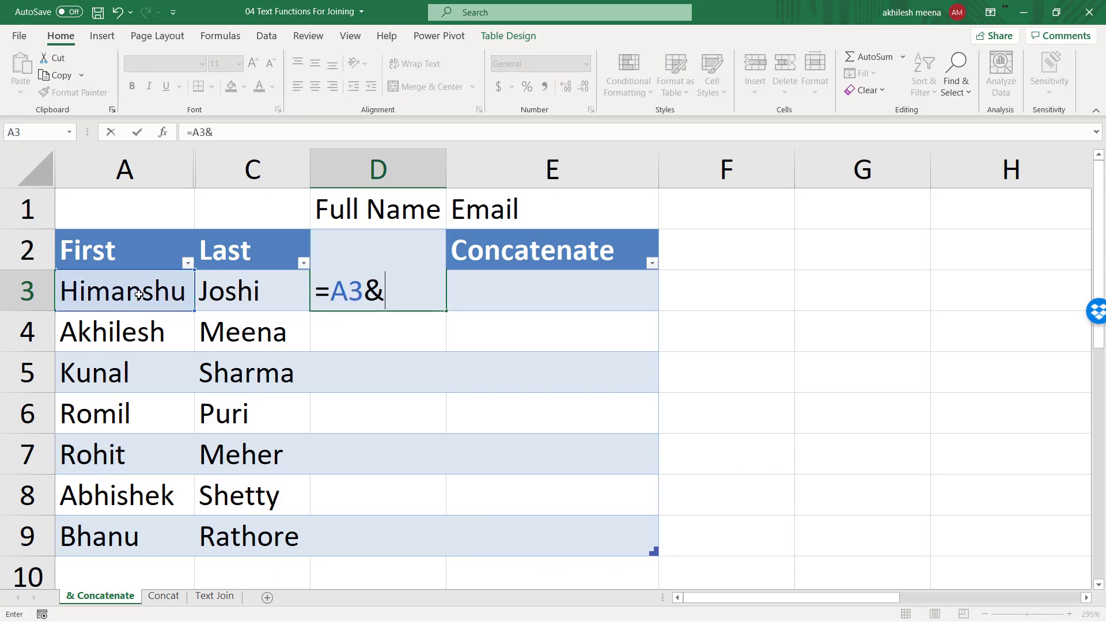
pyautogui.click(220, 291)
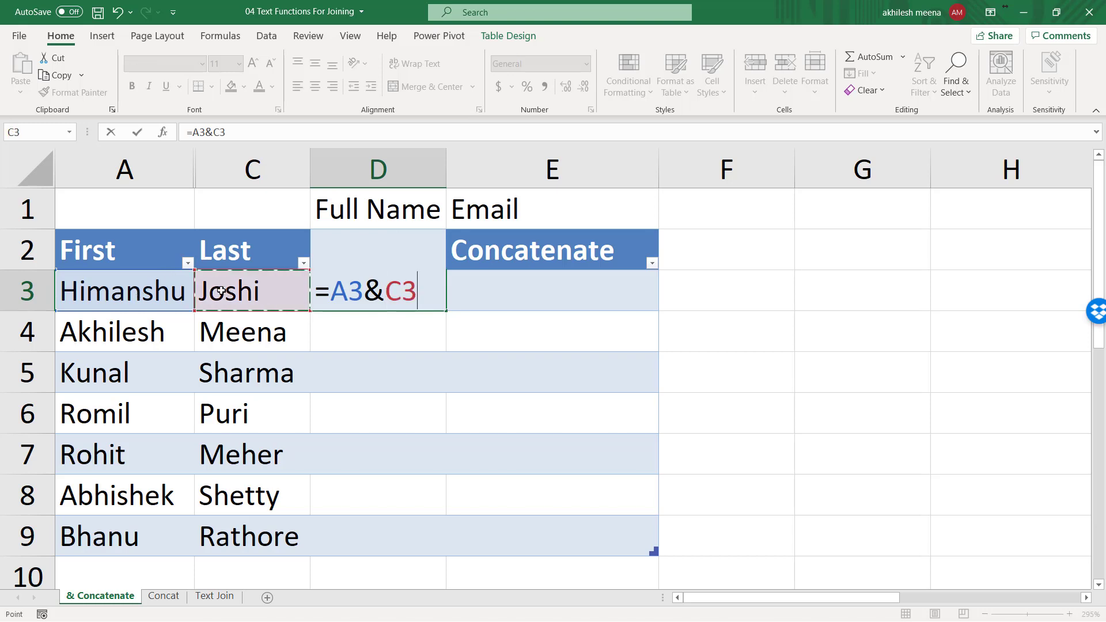
pyautogui.press('Return')
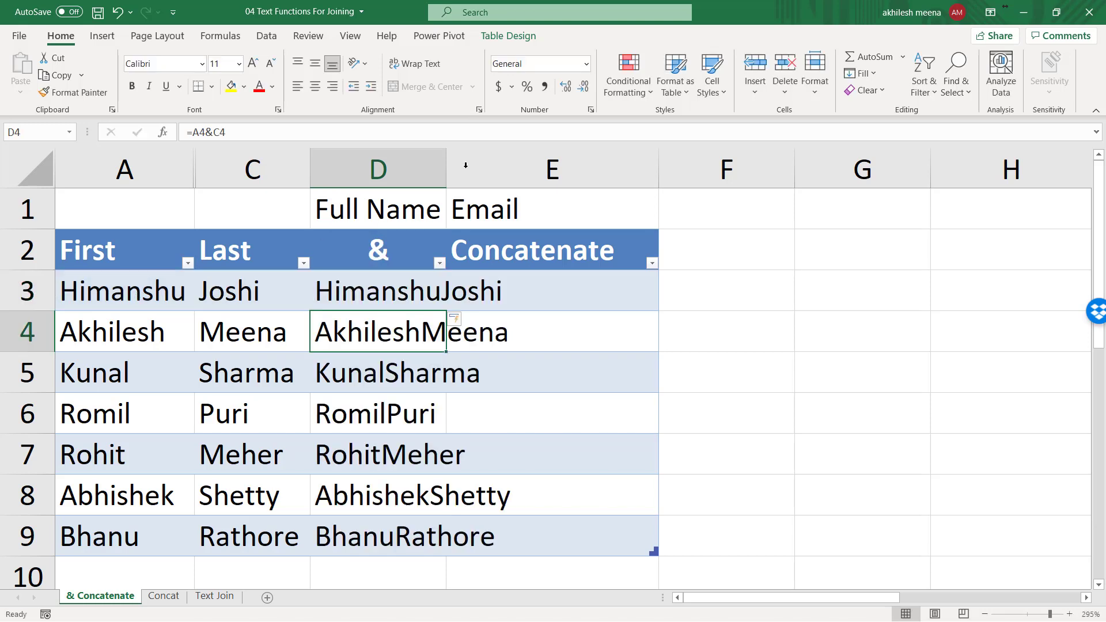
pyautogui.moveTo(447, 167); pyautogui.dragTo(492, 173)
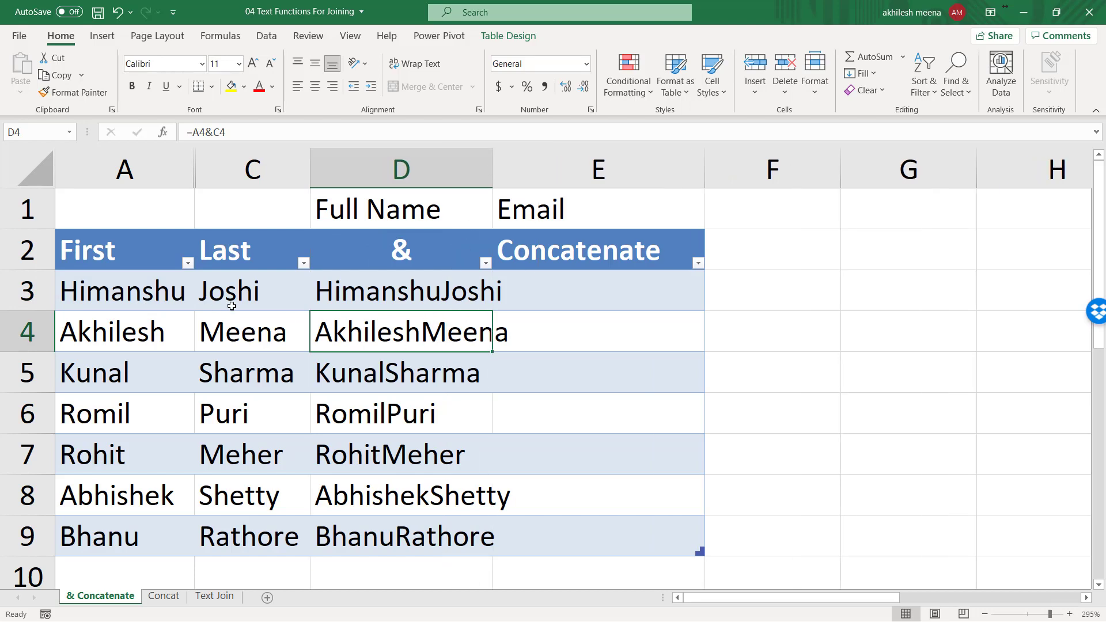
pyautogui.doubleClick(440, 297)
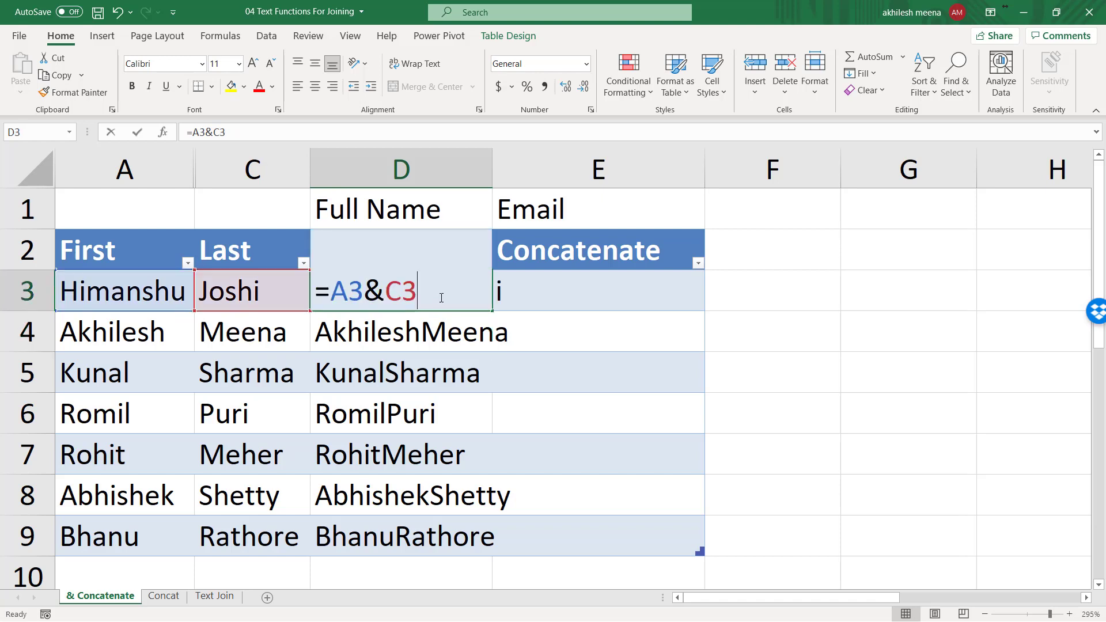
pyautogui.click(385, 291)
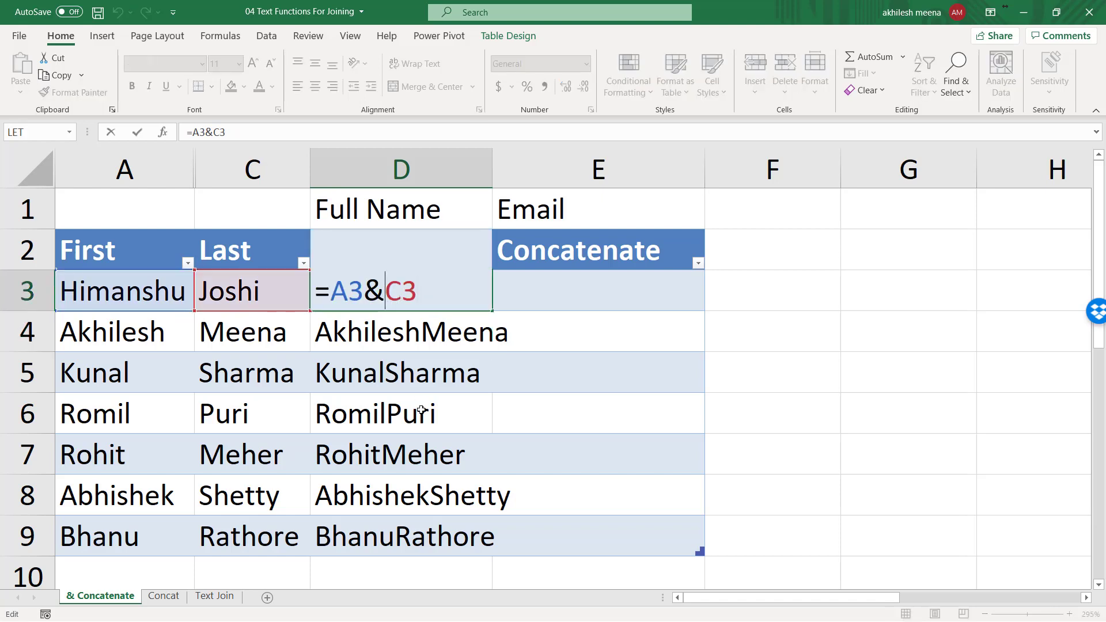
pyautogui.write('" ')
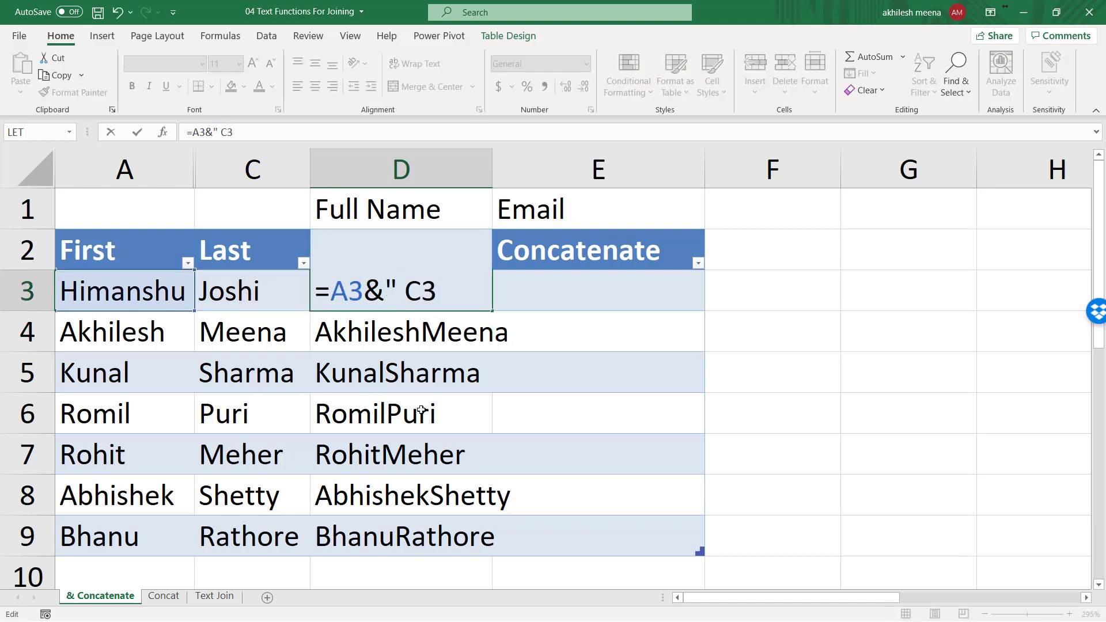
pyautogui.write('"&')
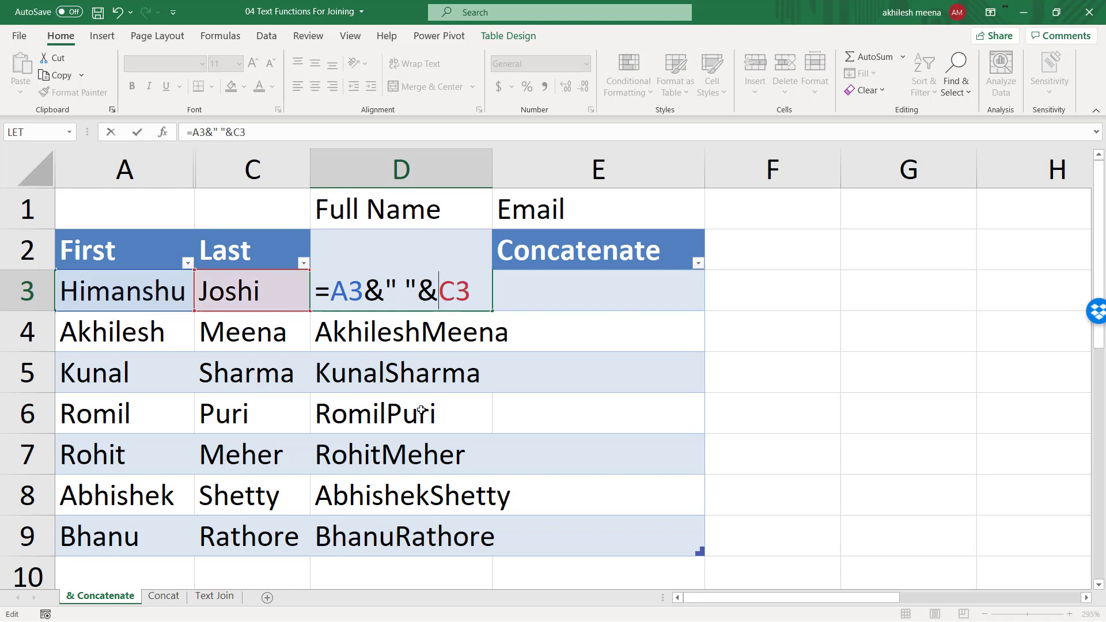
pyautogui.press('Return')
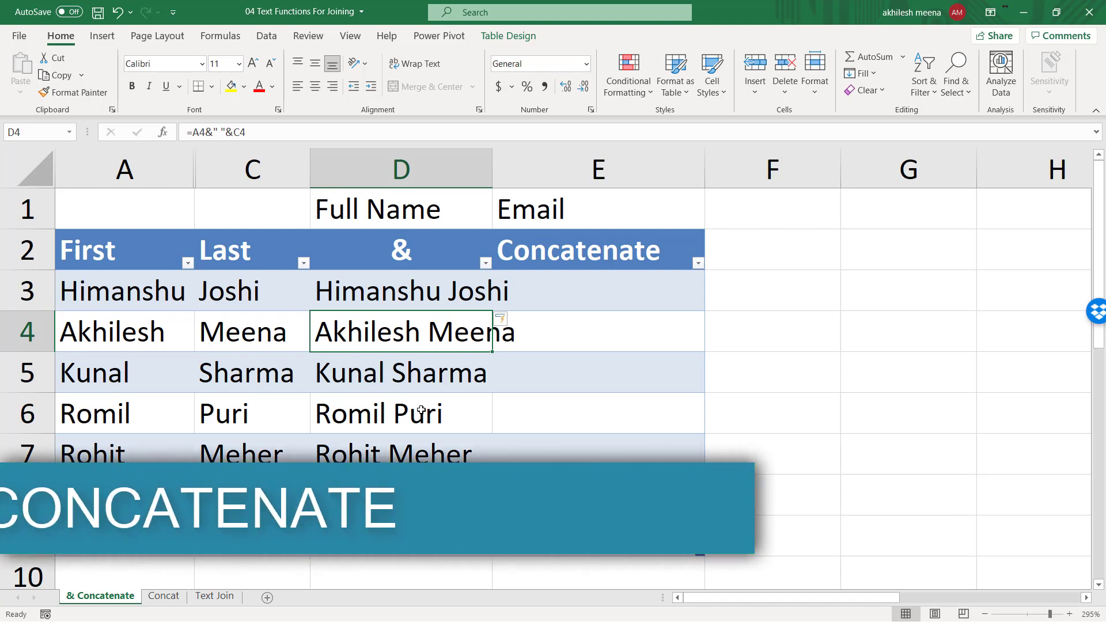
# Widen column D further and review D3's & formula before working in E3.
pyautogui.moveTo(493, 167); pyautogui.dragTo(562, 172)
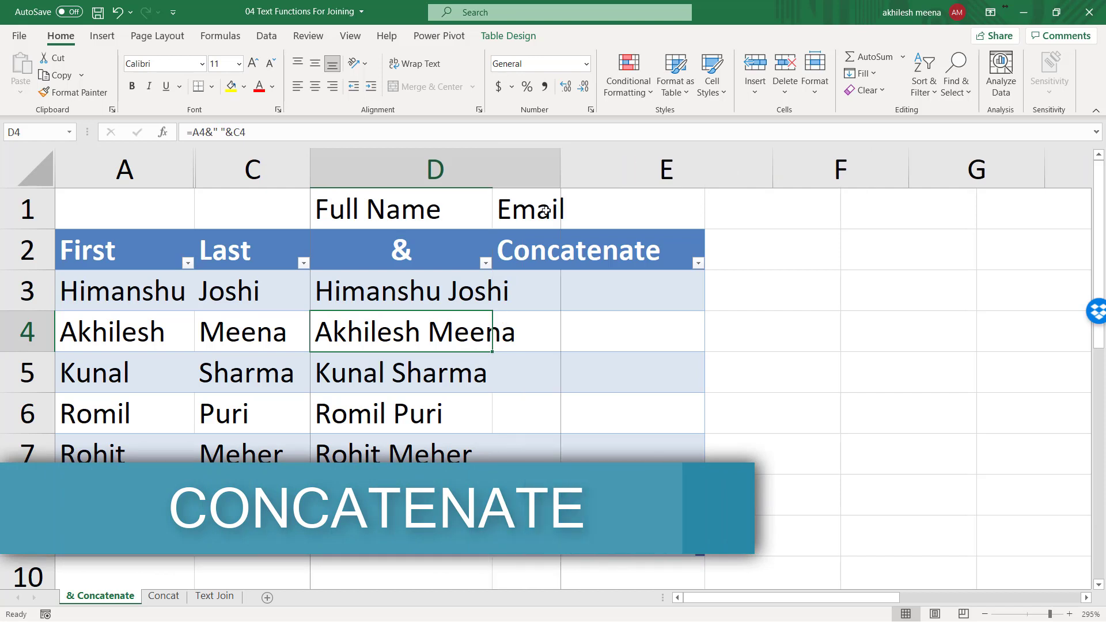
pyautogui.click(606, 295)
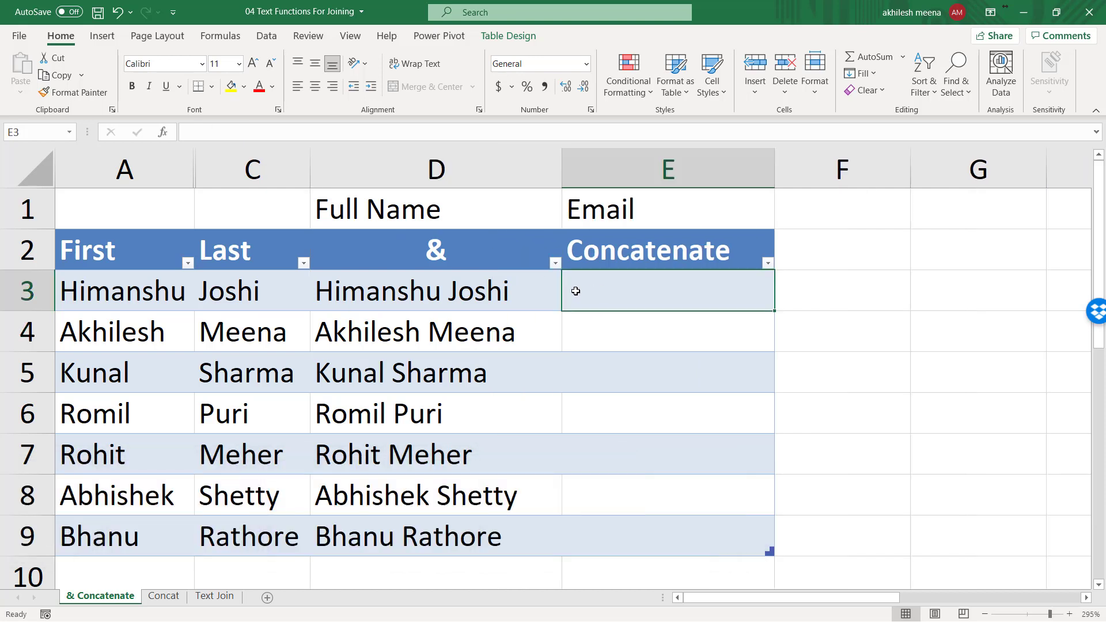
pyautogui.click(402, 297)
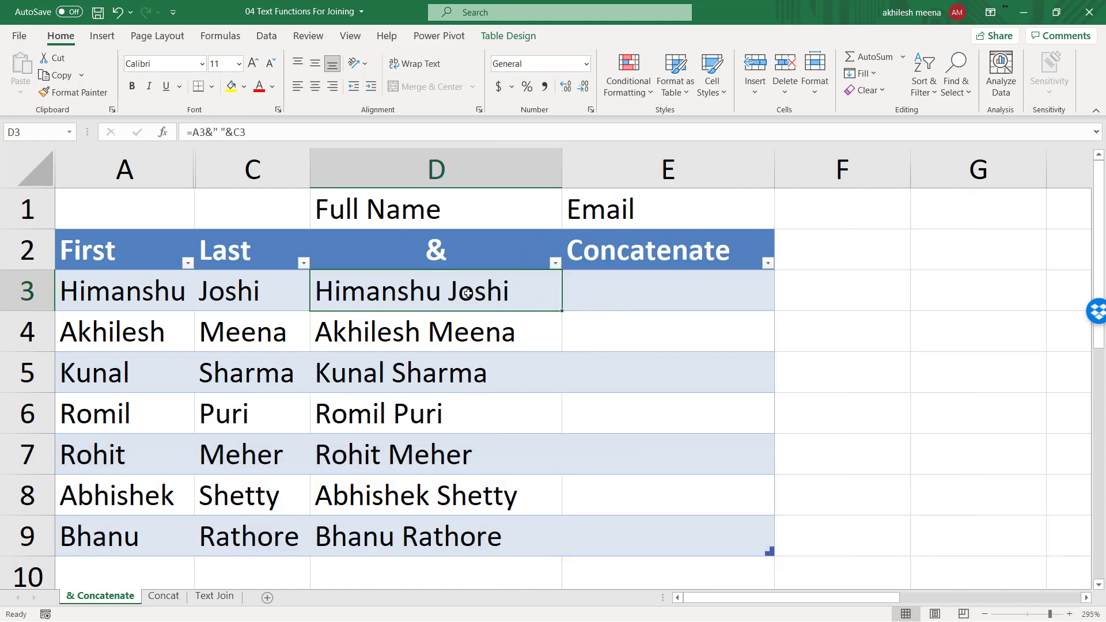
pyautogui.click(607, 295)
# Enter =CONCATENATE(A3," ",C3) in E3 to fill column E with spaced full names.
pyautogui.write('=ca')
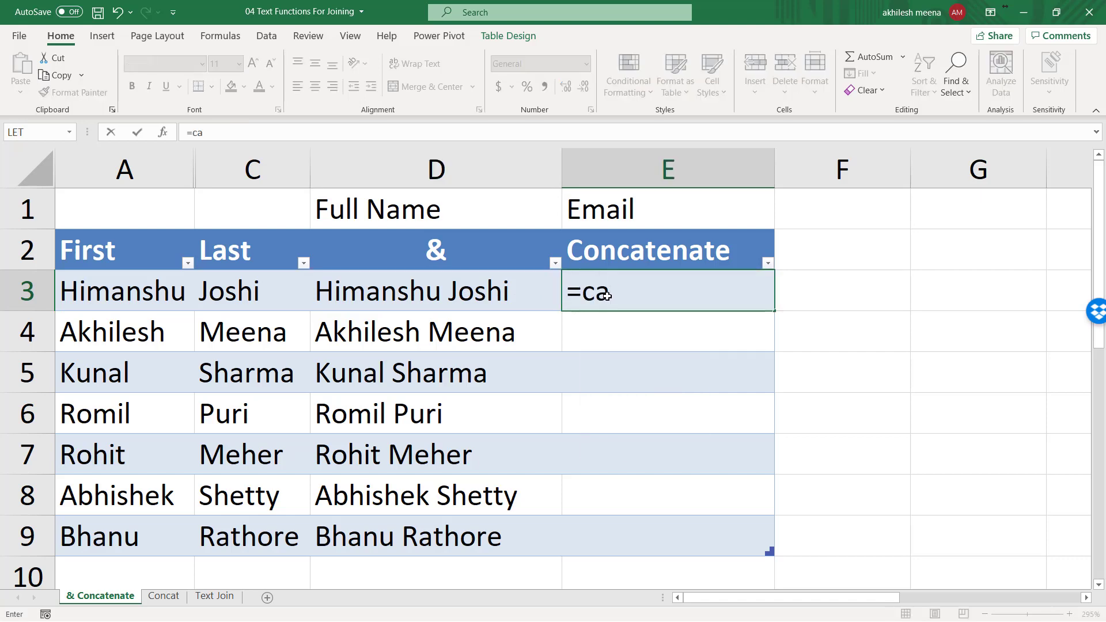
pyautogui.press('BackSpace')
pyautogui.write('onca')
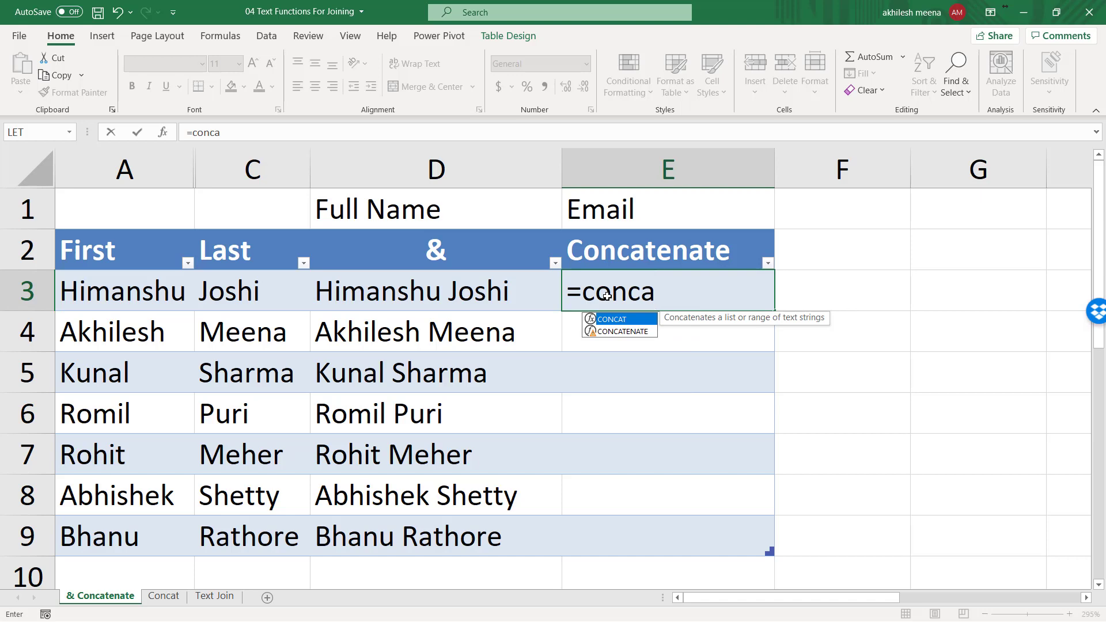
pyautogui.press('Down')
pyautogui.press('Tab')
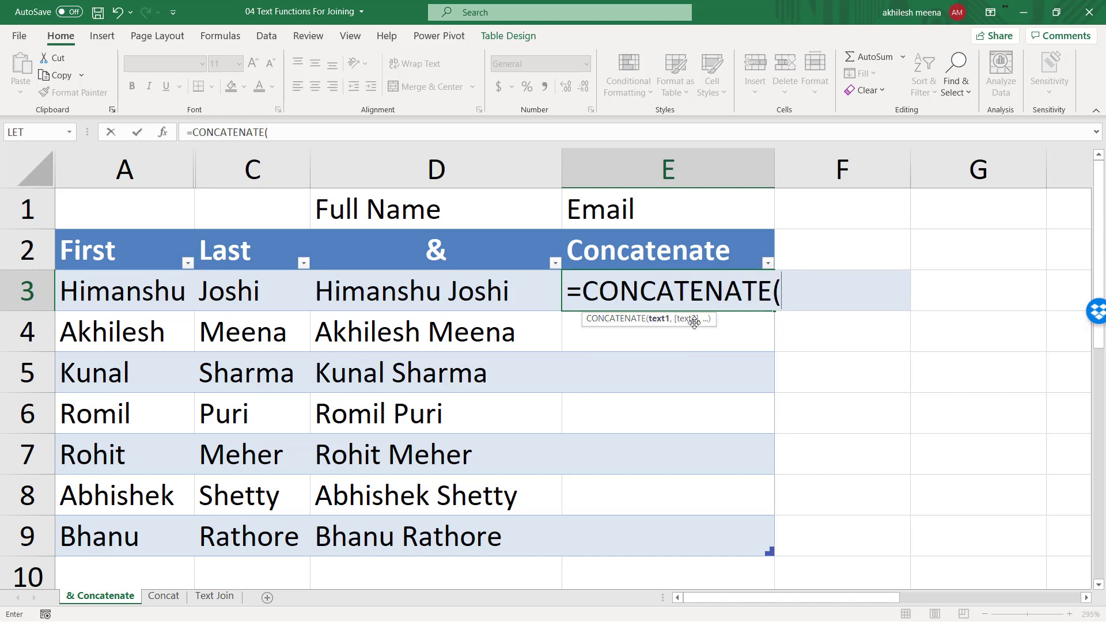
pyautogui.click(131, 292)
pyautogui.write(',')
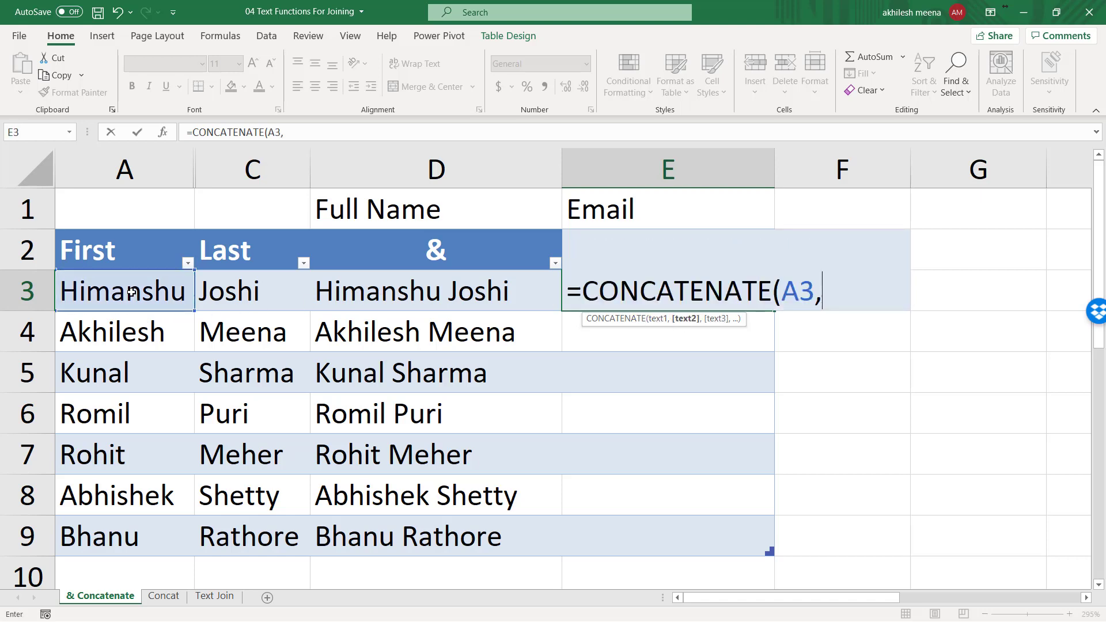
pyautogui.write('" ",')
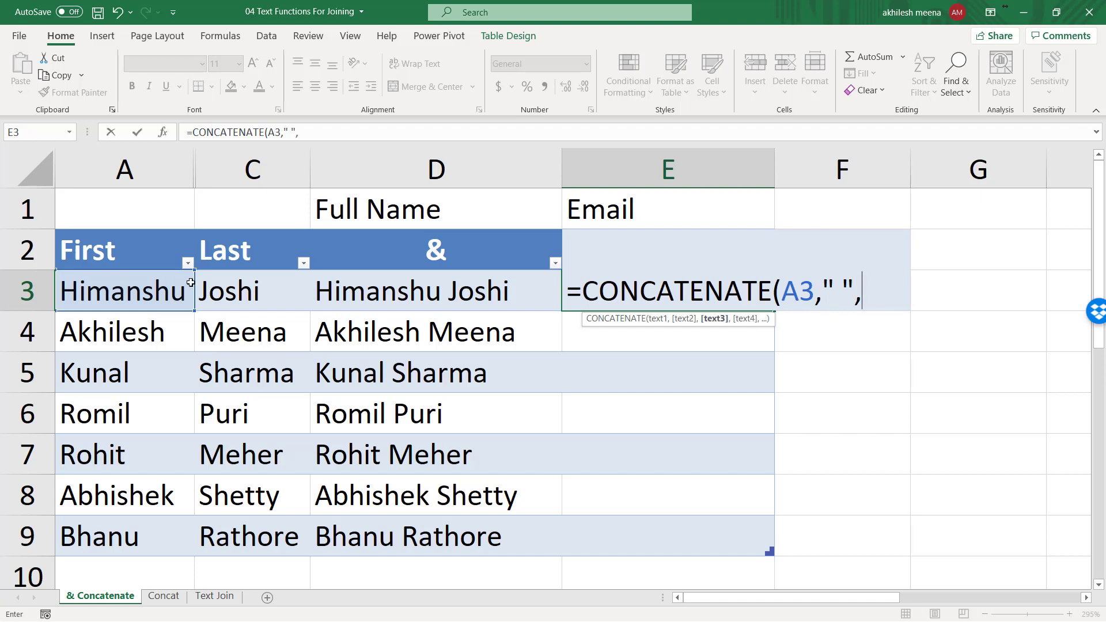
pyautogui.click(226, 299)
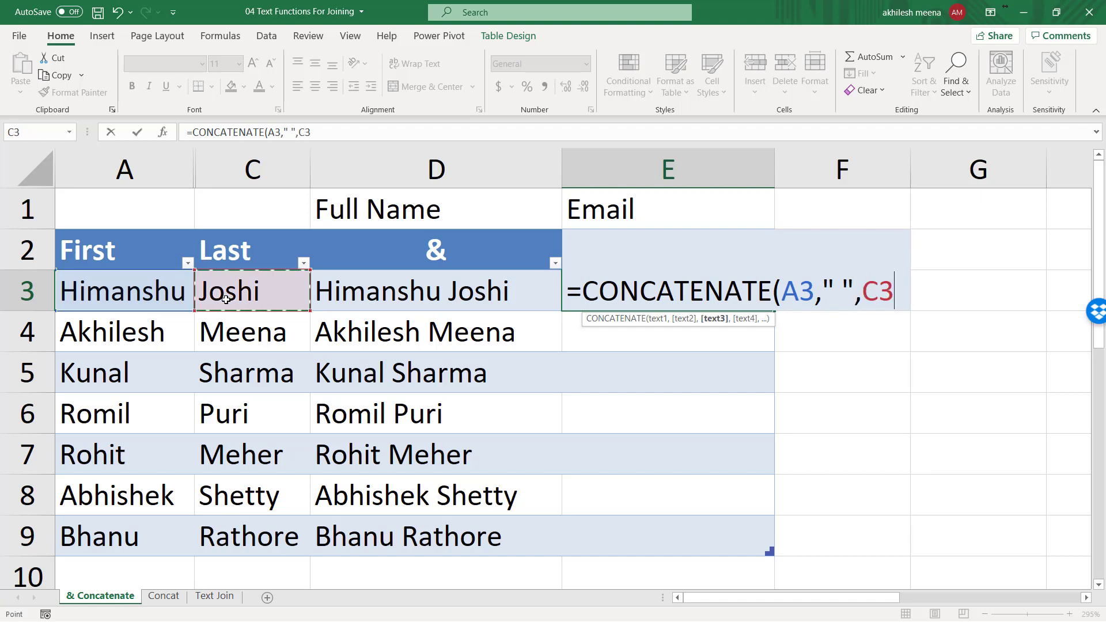
pyautogui.press('Return')
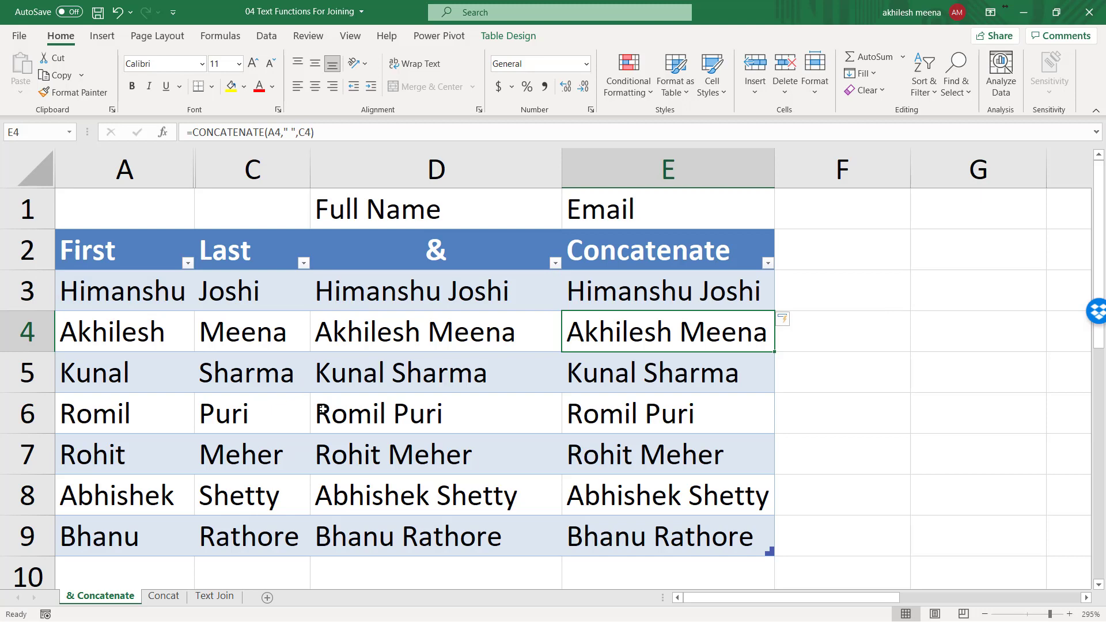
# Compare D3's & formula with E3's CONCATENATE formula and confirm E3 with Ctrl+Enter.
pyautogui.click(437, 294)
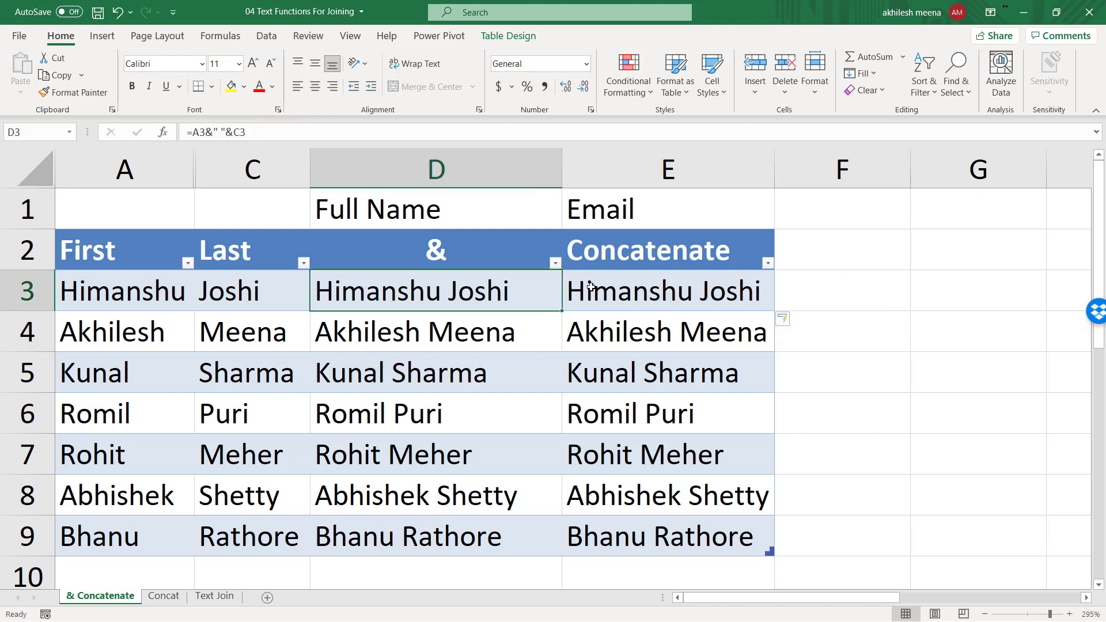
pyautogui.click(632, 292)
pyautogui.click(514, 295)
pyautogui.doubleClick(407, 294)
pyautogui.press('Tab')
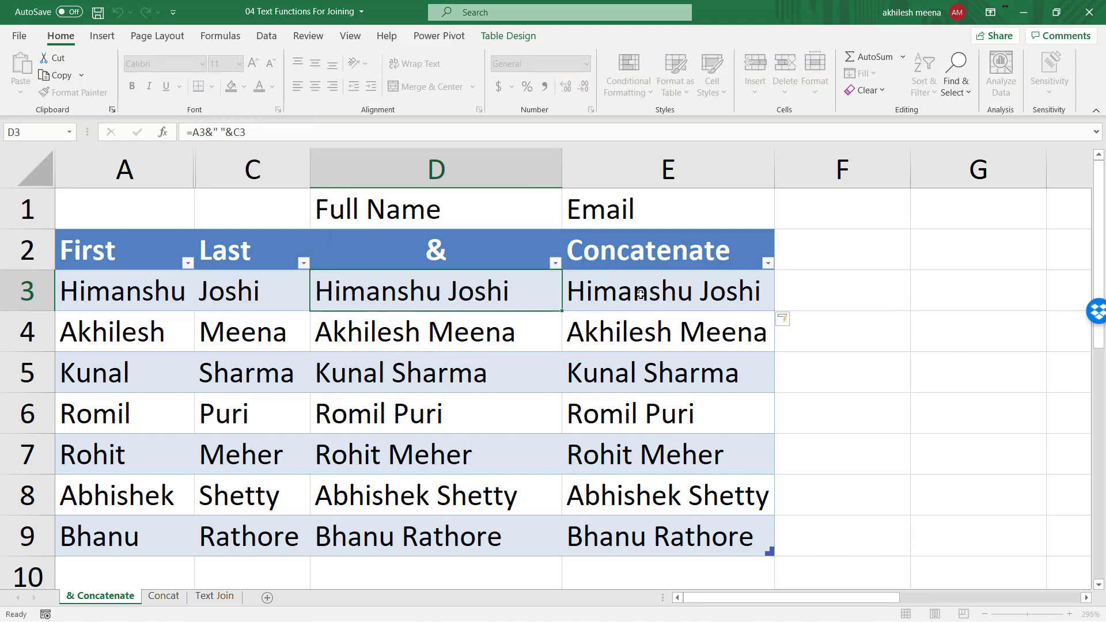
pyautogui.doubleClick(639, 292)
pyautogui.click(822, 298)
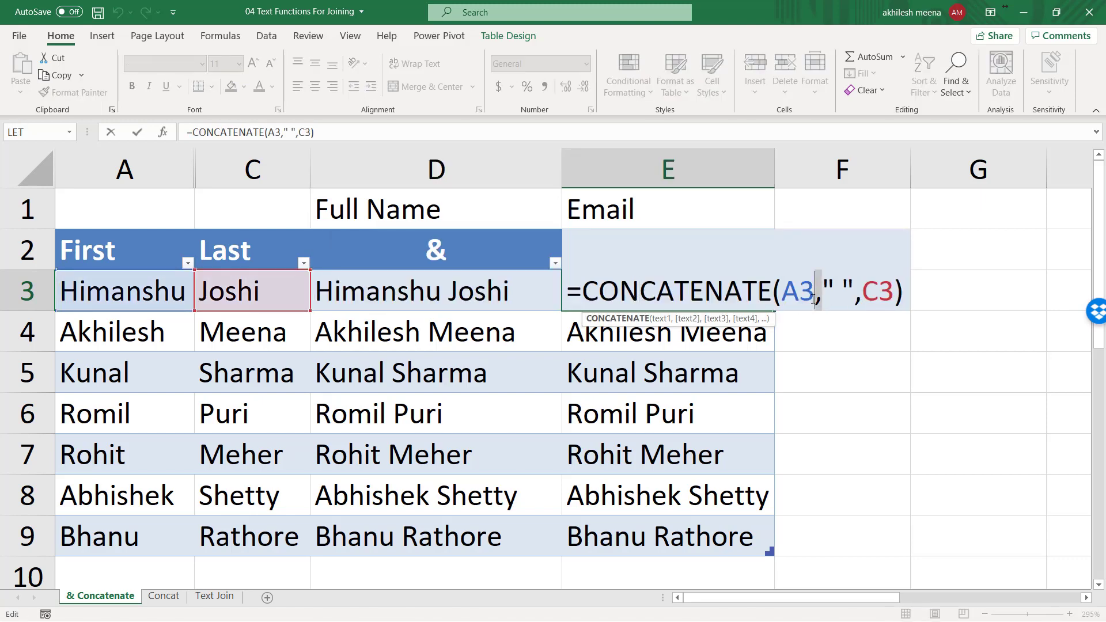
pyautogui.click(856, 300)
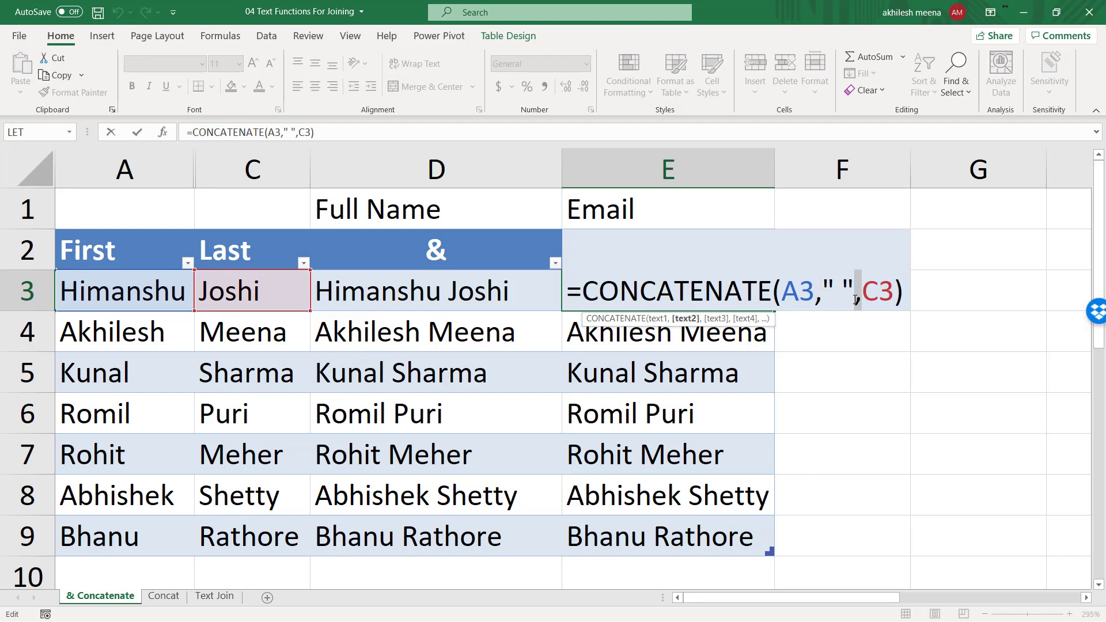
pyautogui.hotkey('ctrl', 'Return')
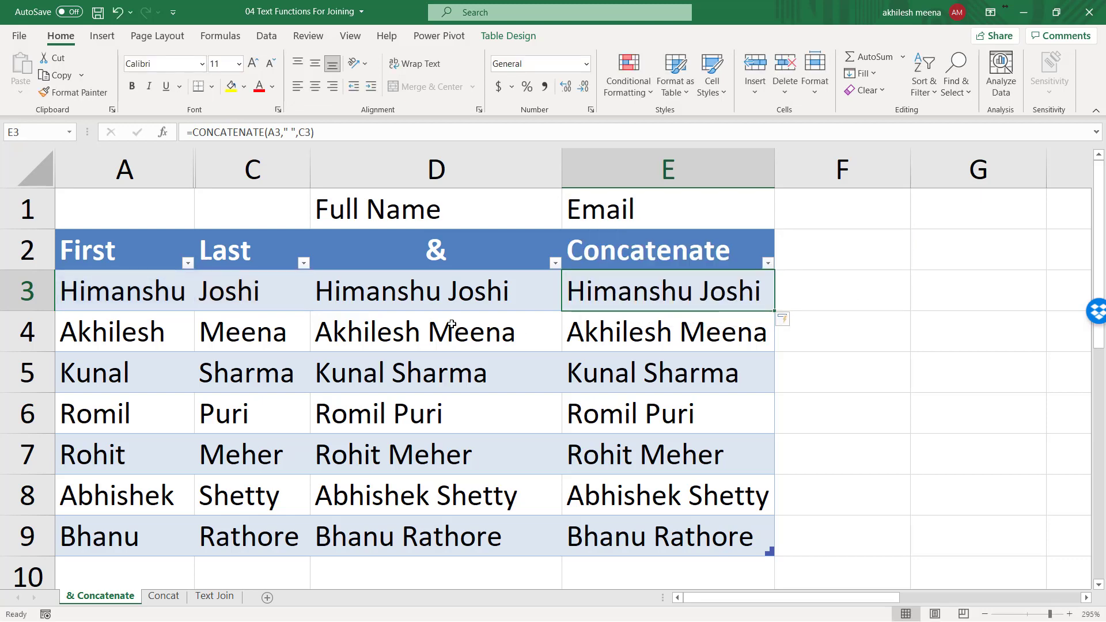
# Re-inspect the D3 and E3 formulas' references, leaving both unchanged.
pyautogui.doubleClick(447, 294)
pyautogui.doubleClick(433, 290)
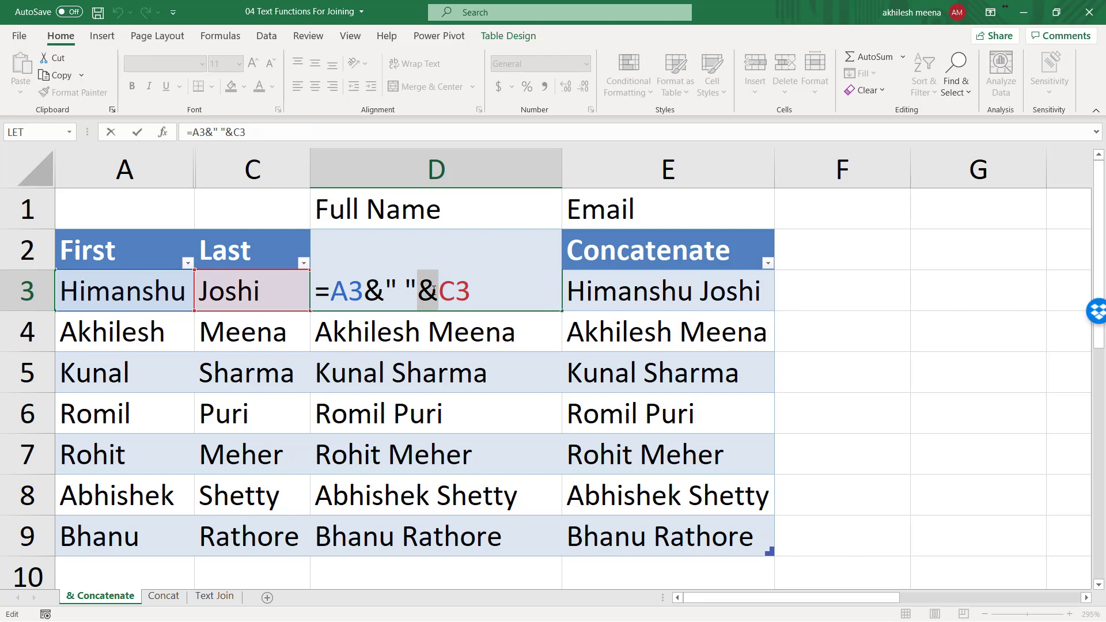
pyautogui.hotkey('ctrl', 'Return')
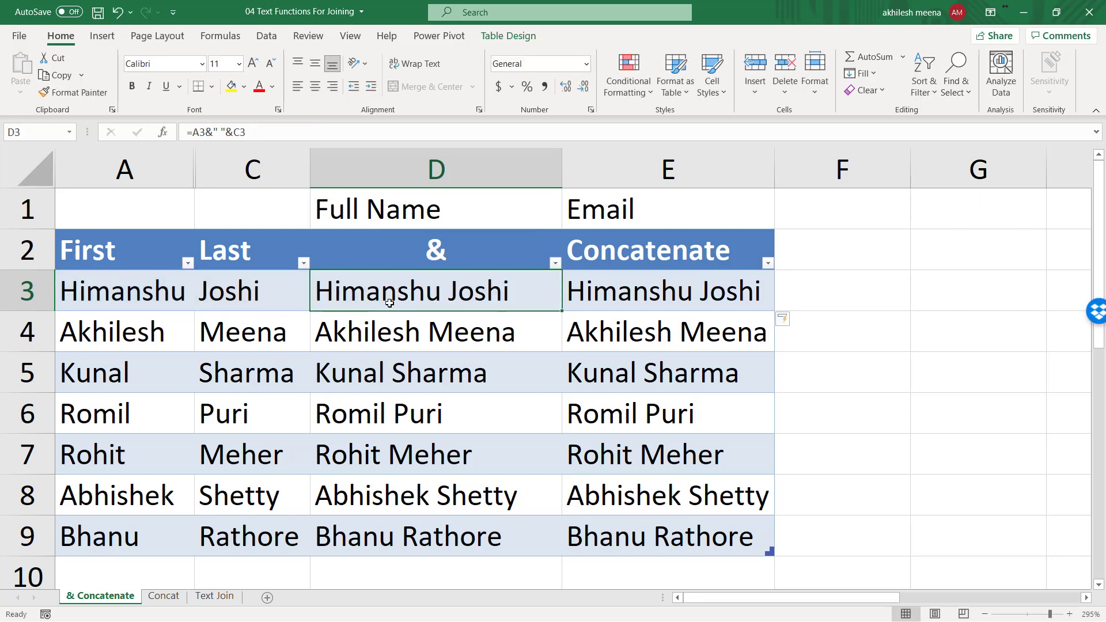
pyautogui.doubleClick(619, 300)
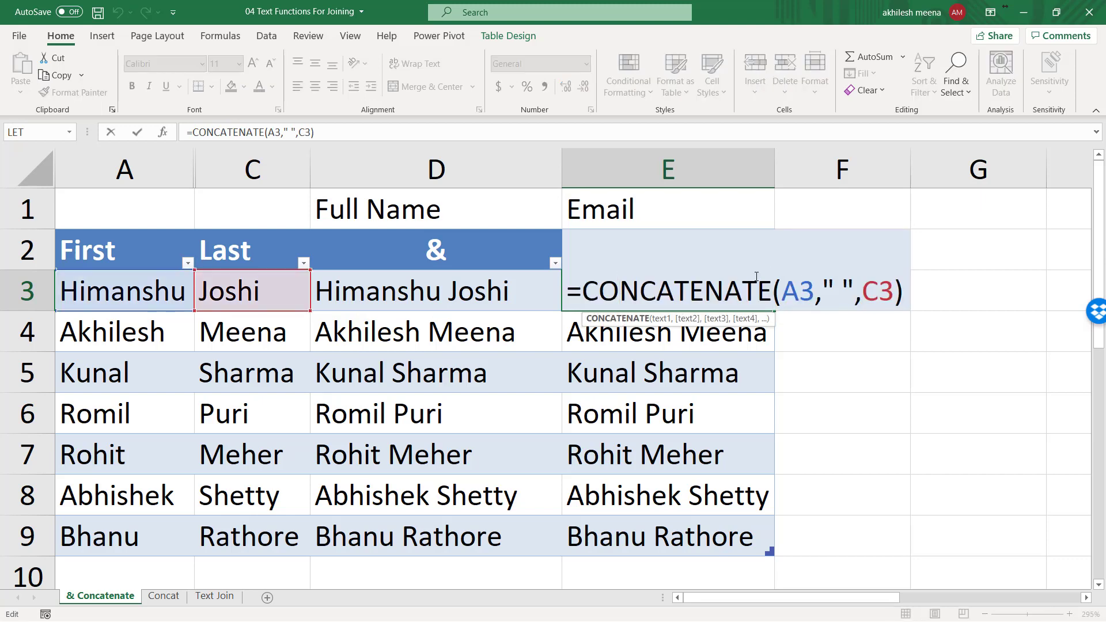
pyautogui.hotkey('ctrl', 'Return')
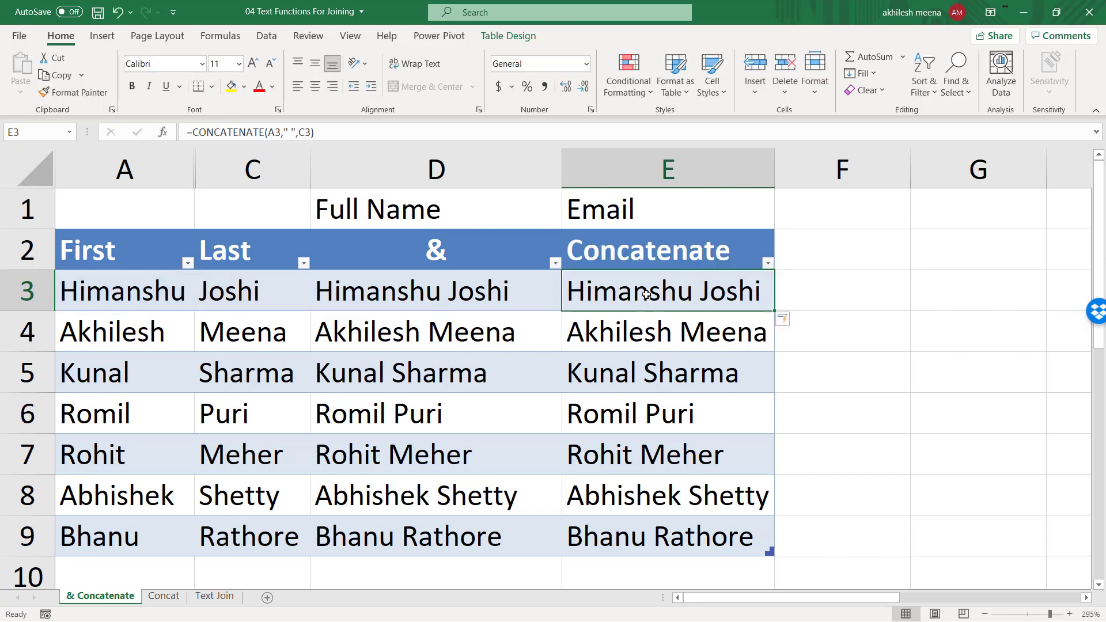
pyautogui.doubleClick(475, 294)
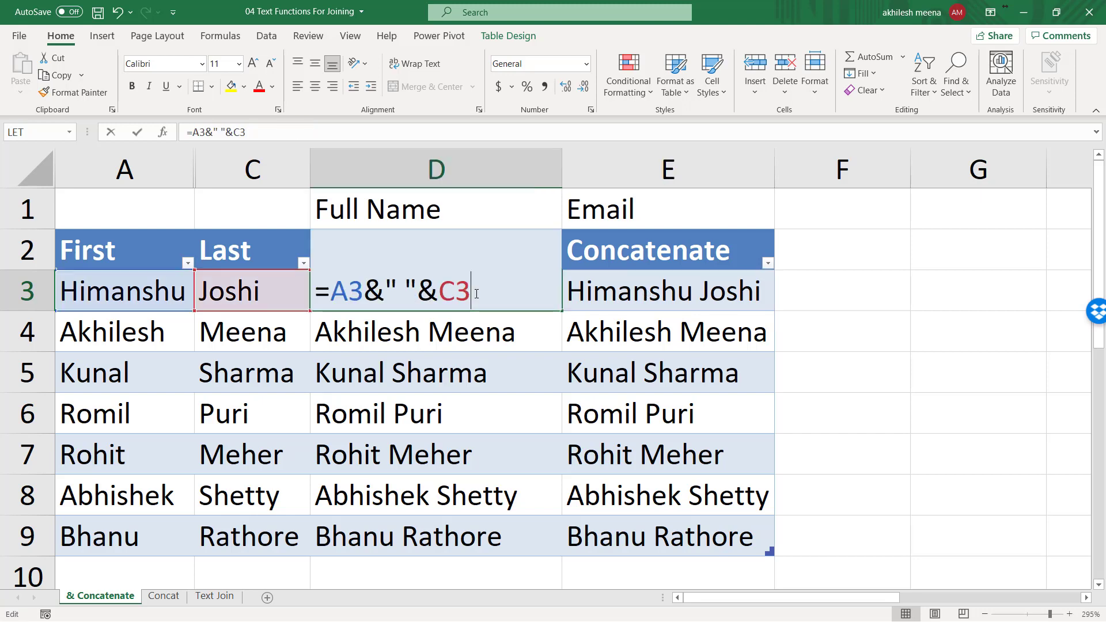
pyautogui.hotkey('shift', 'Left')
pyautogui.hotkey('shift', 'Left')
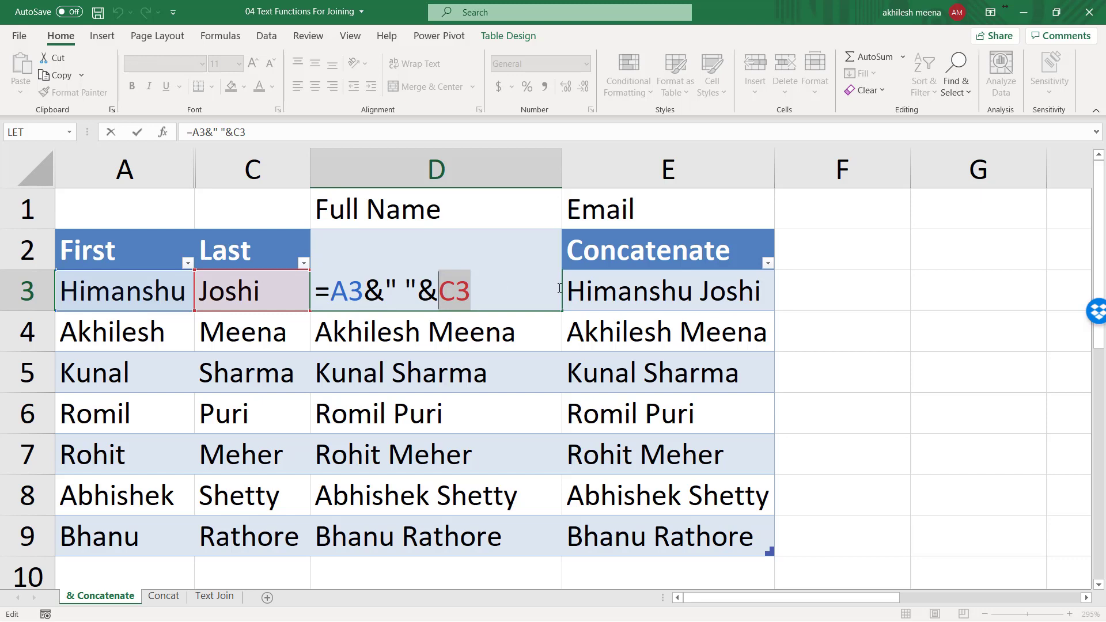
pyautogui.press('Escape')
# Unhide the Middle column B between First and Last, then select the column D names.
pyautogui.moveTo(253, 170); pyautogui.dragTo(185, 169)
pyautogui.rightClick(185, 169)
pyautogui.click(231, 413)
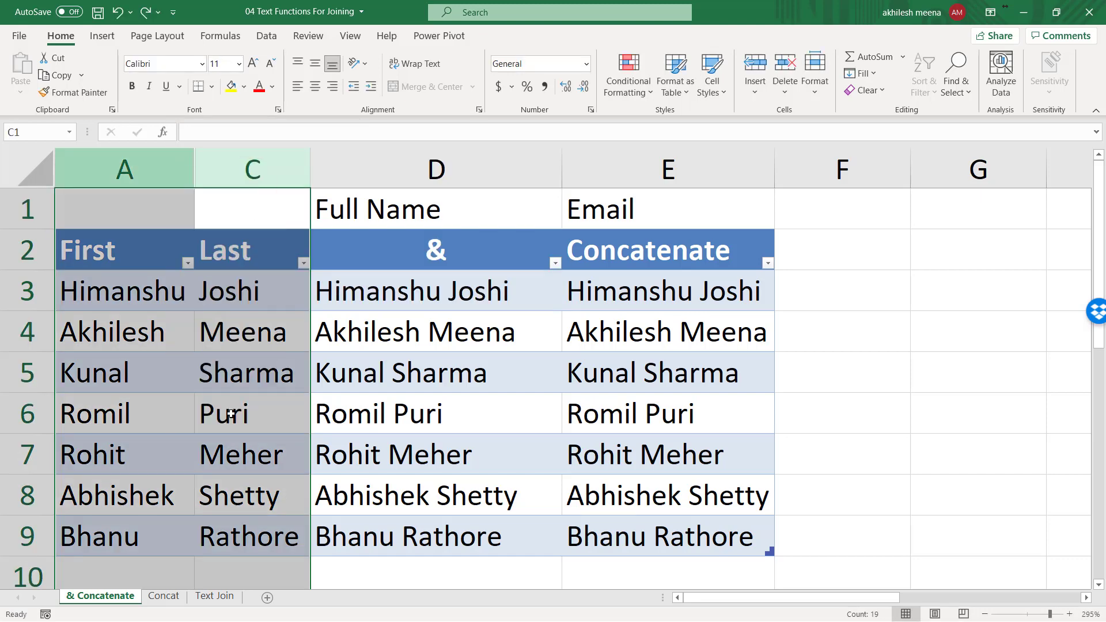
pyautogui.click(288, 377)
pyautogui.click(564, 295)
pyautogui.hotkey('ctrl', 'shift', 'Down')
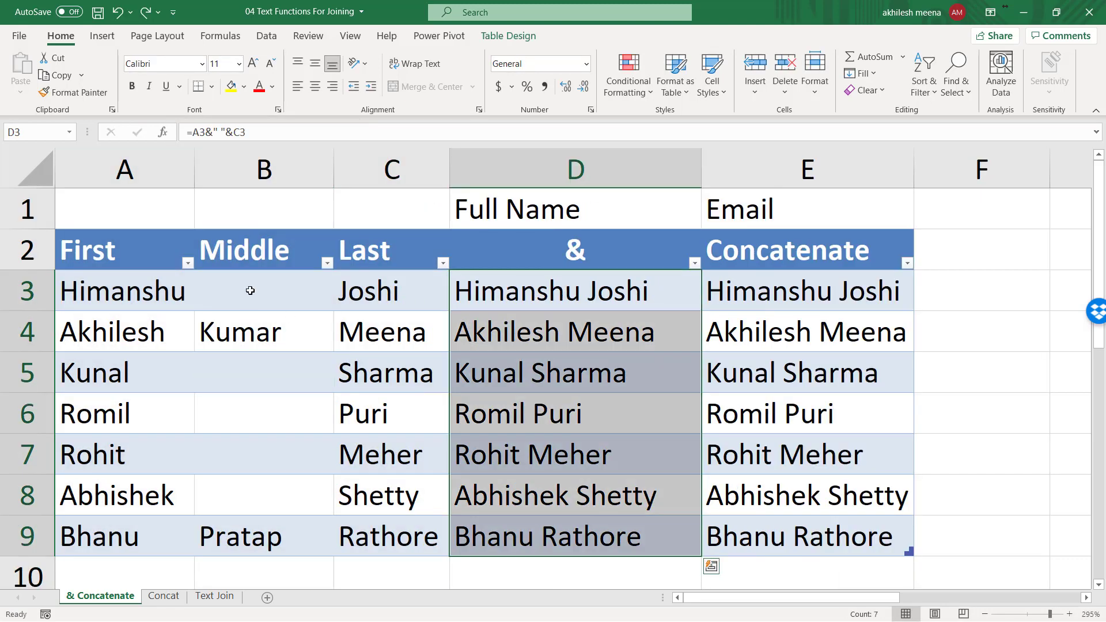
pyautogui.moveTo(250, 290); pyautogui.dragTo(270, 533)
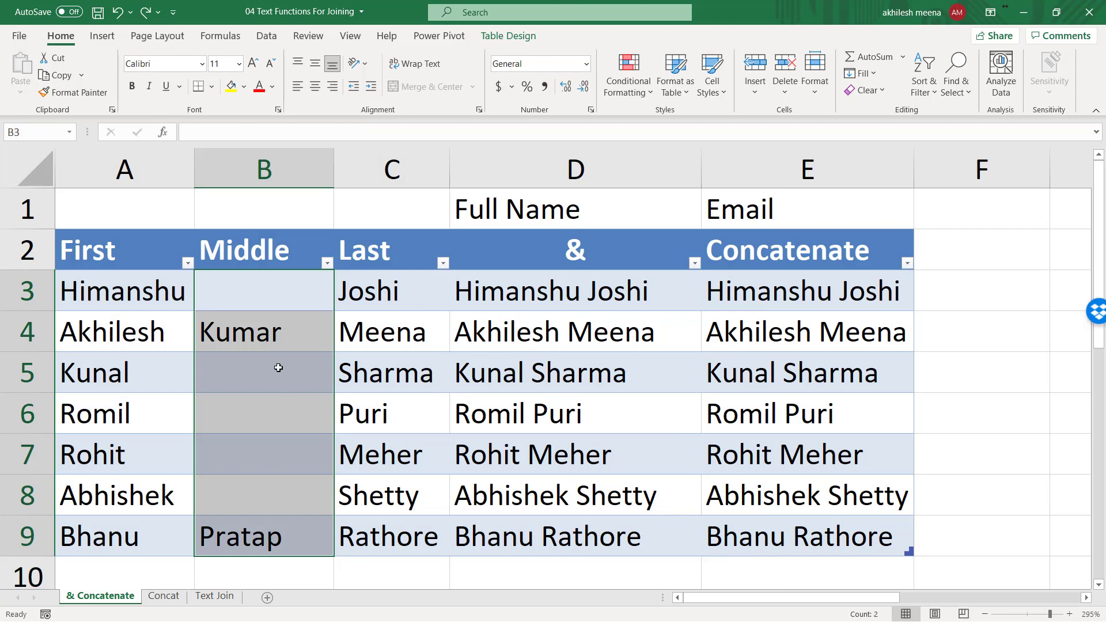
pyautogui.doubleClick(584, 292)
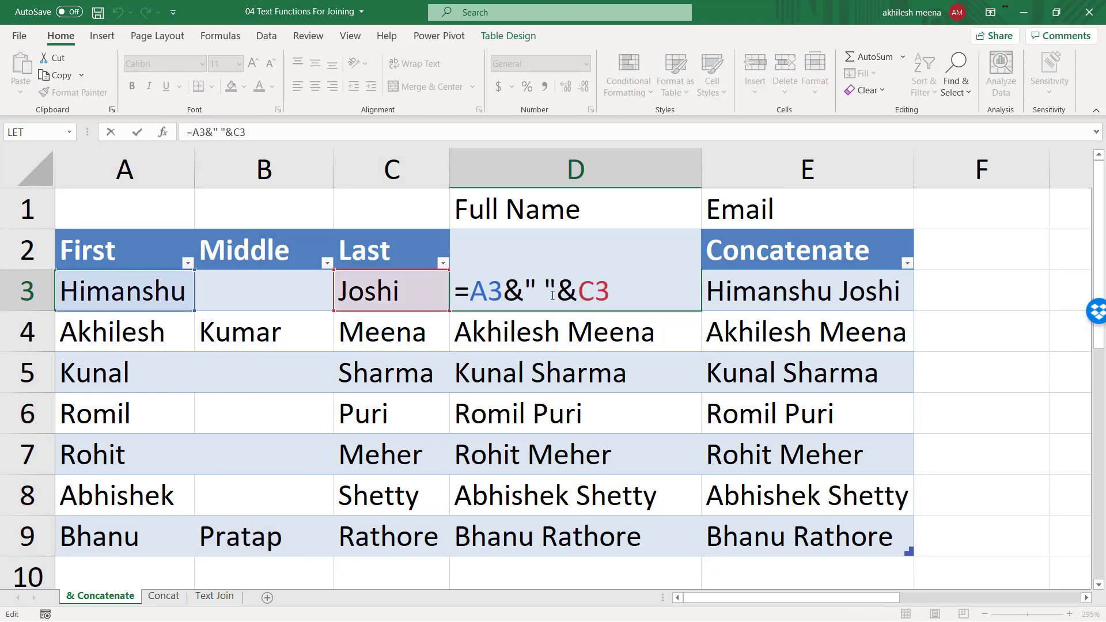
pyautogui.click(576, 286)
pyautogui.click(301, 301)
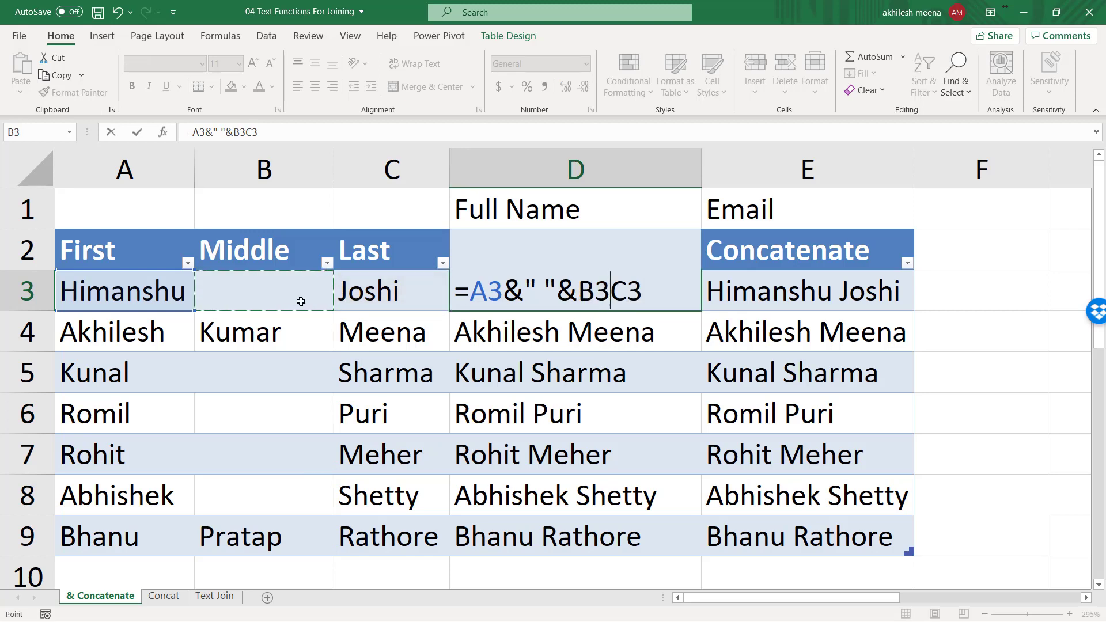
pyautogui.write('&')
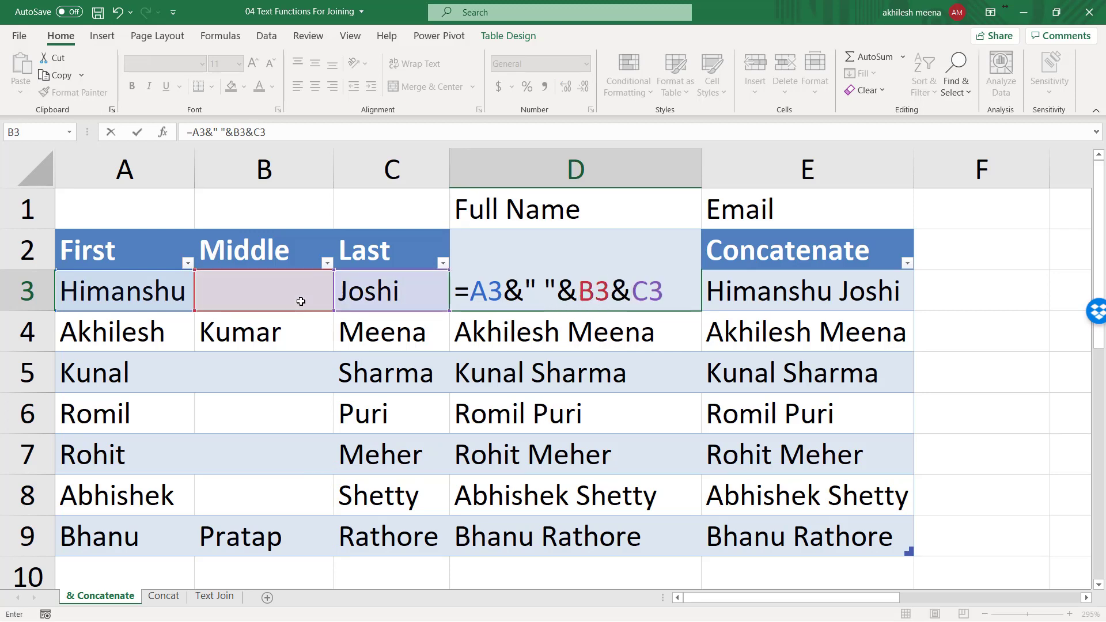
pyautogui.write('"')
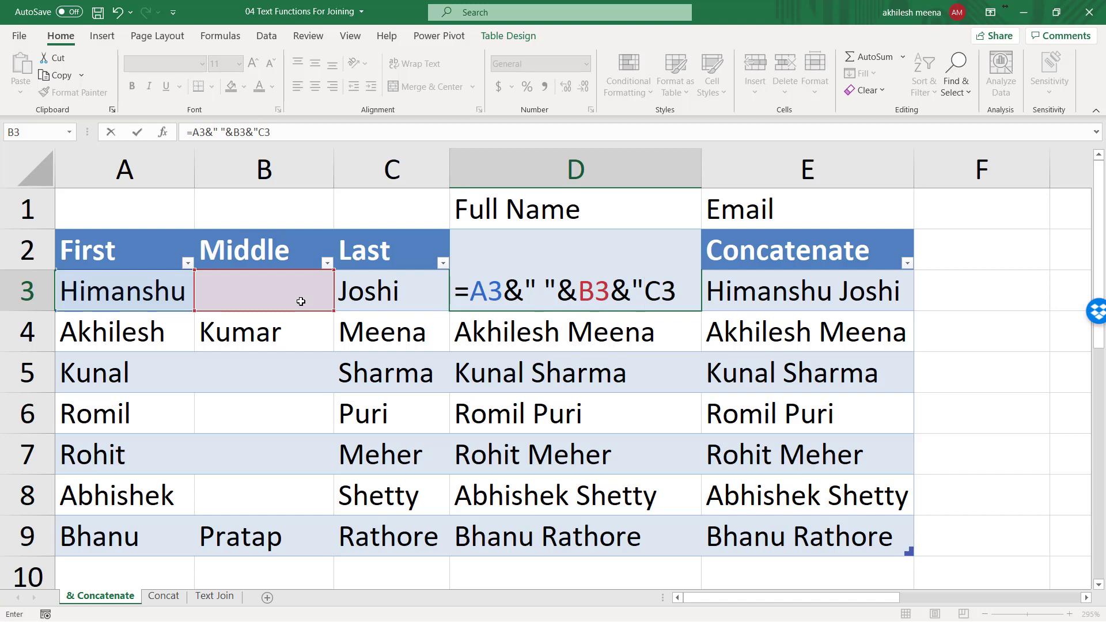
pyautogui.write(' "&')
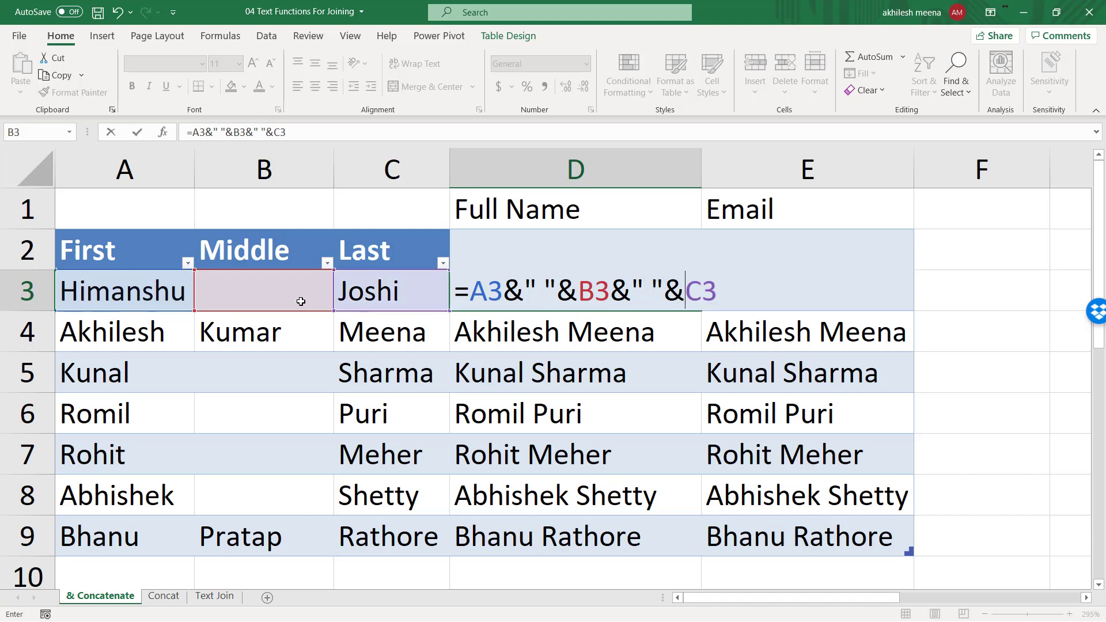
pyautogui.press('Return')
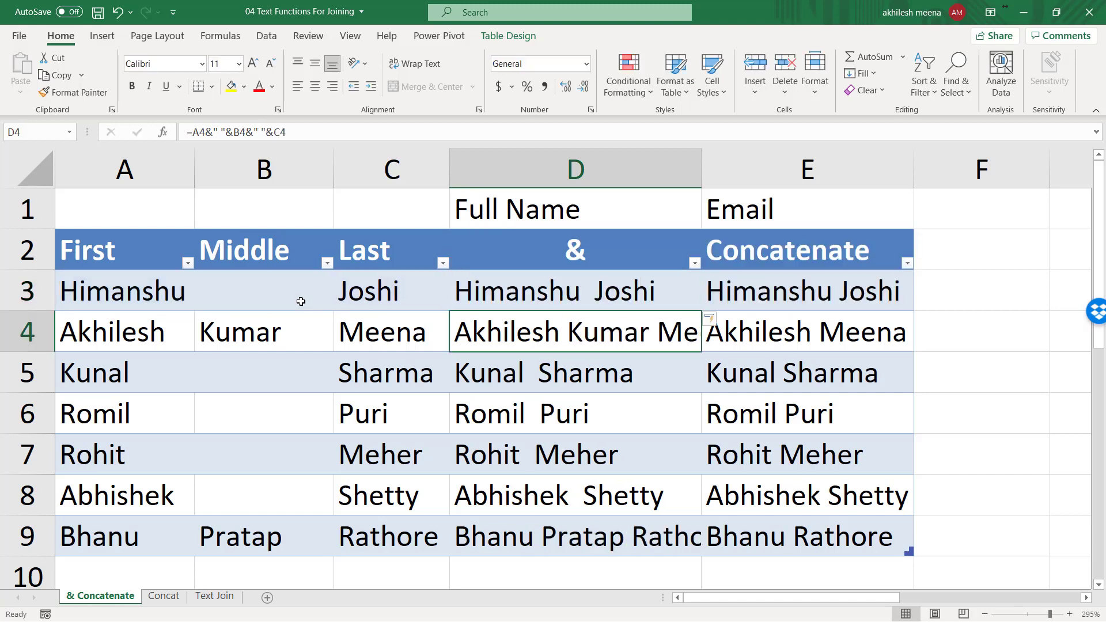
# AutoFit column D, then review row 3's names and D3's =A3&" "&C3 formula.
pyautogui.doubleClick(700, 170)
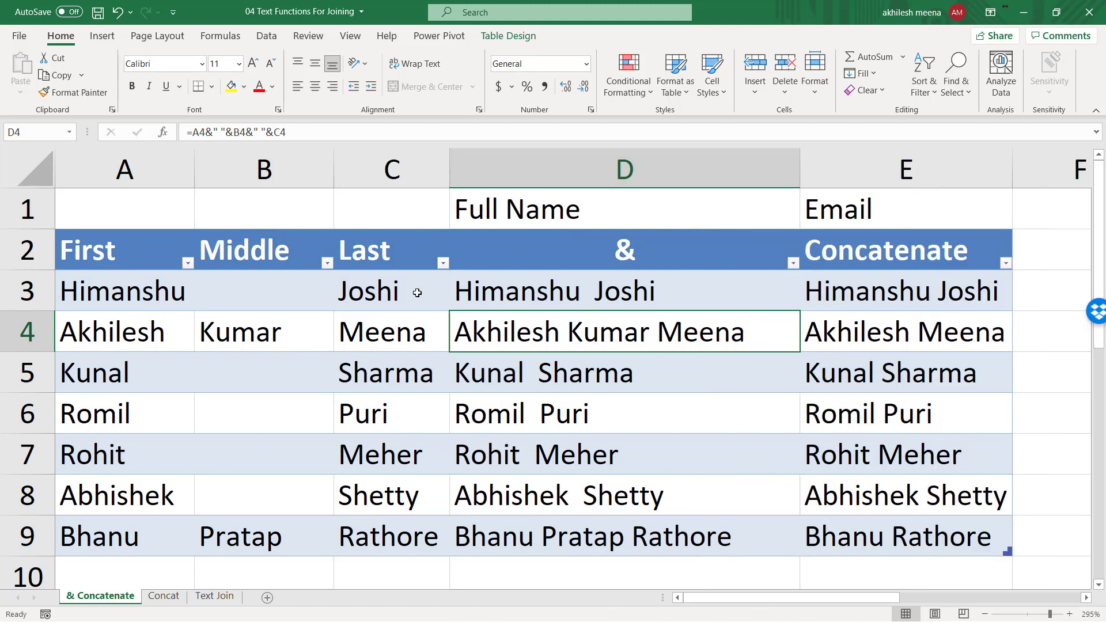
pyautogui.moveTo(216, 288); pyautogui.dragTo(165, 292)
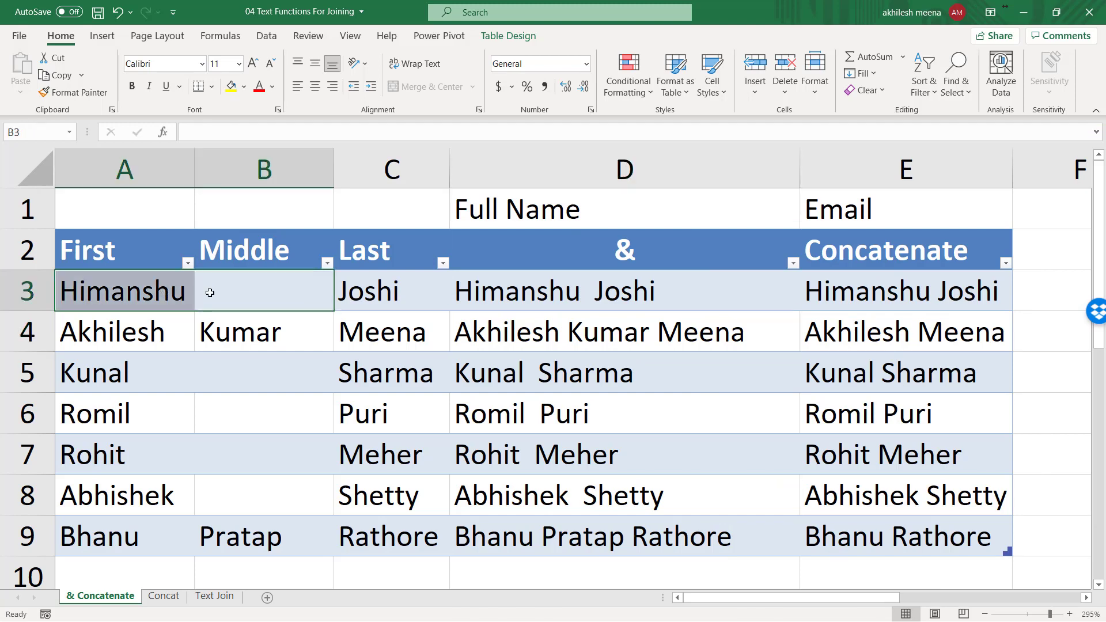
pyautogui.moveTo(377, 291); pyautogui.dragTo(315, 288)
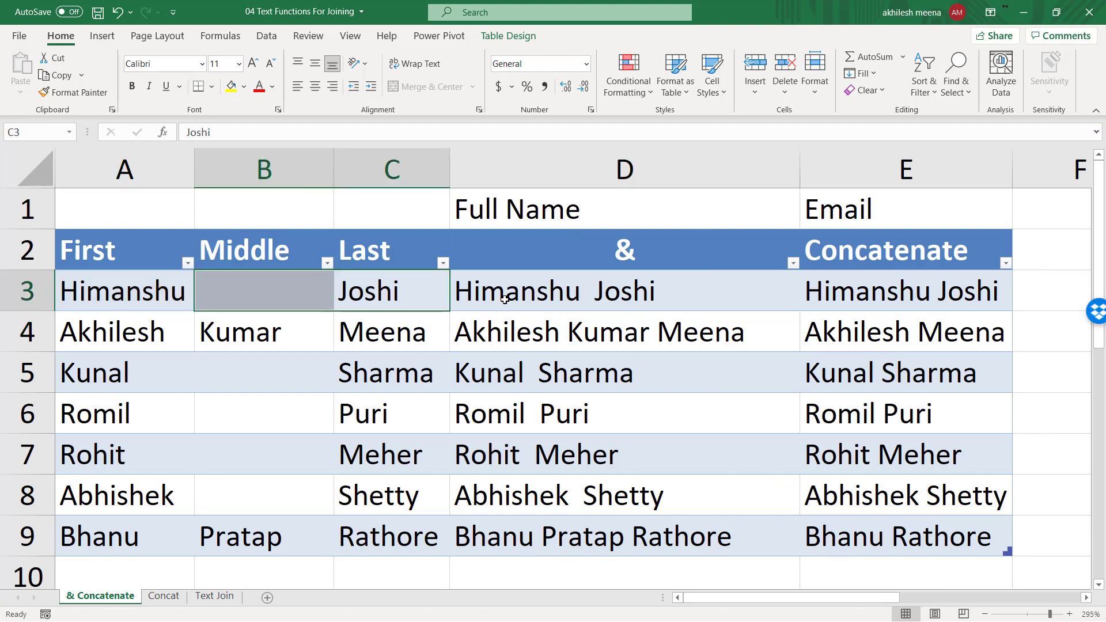
pyautogui.click(578, 289)
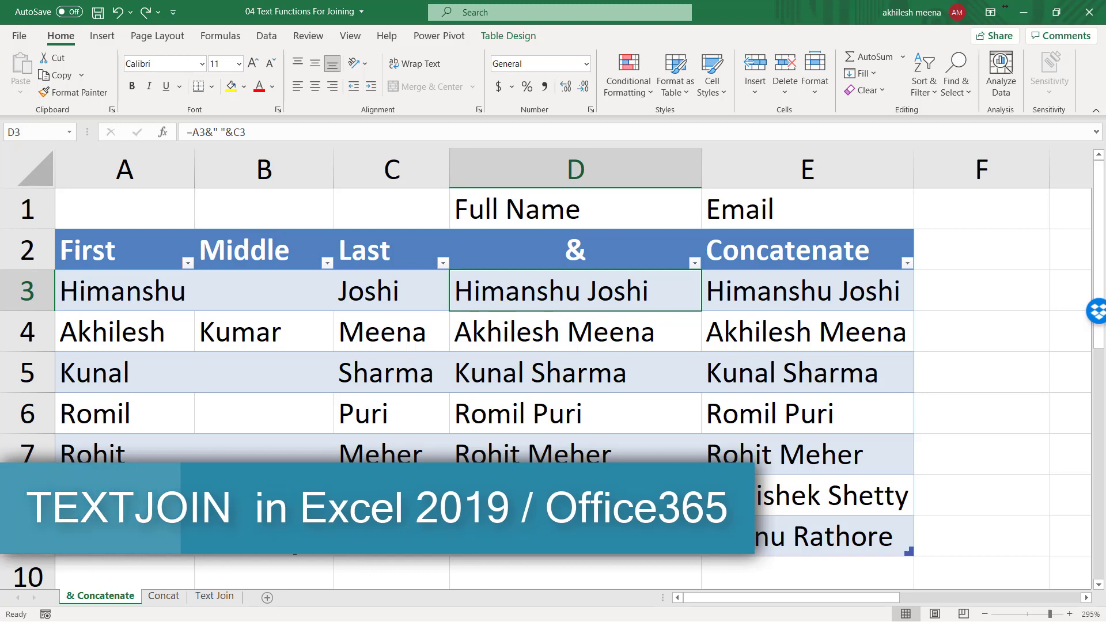
# On the Text Join sheet, review the address headers, AutoFit Full Address, and select A3:E3.
pyautogui.click(214, 596)
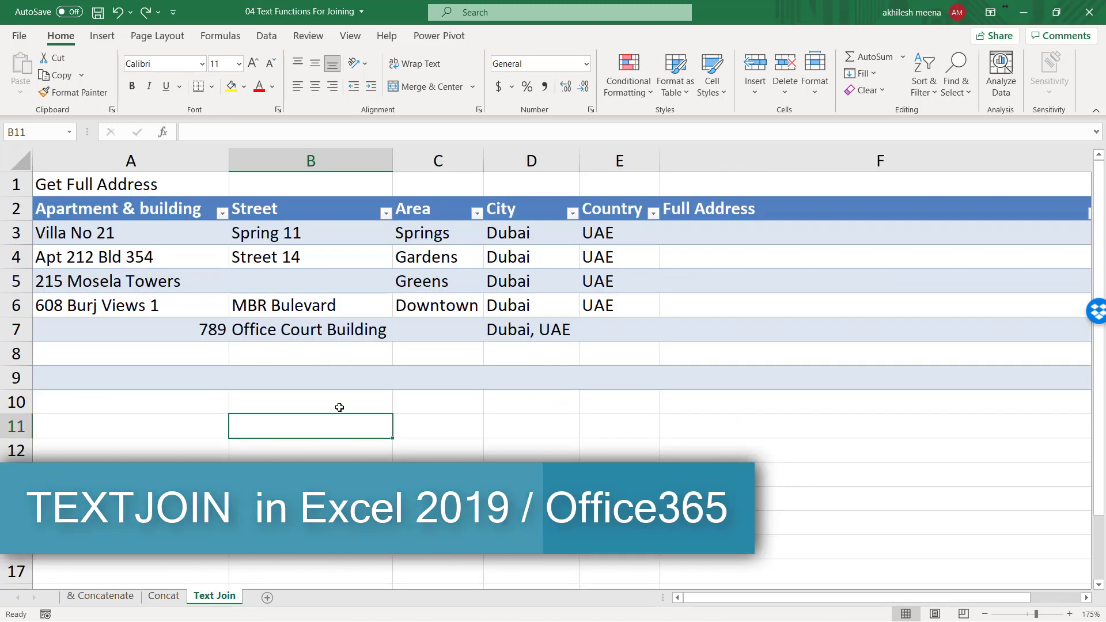
pyautogui.moveTo(104, 232); pyautogui.dragTo(589, 332)
pyautogui.click(697, 236)
pyautogui.click(157, 210)
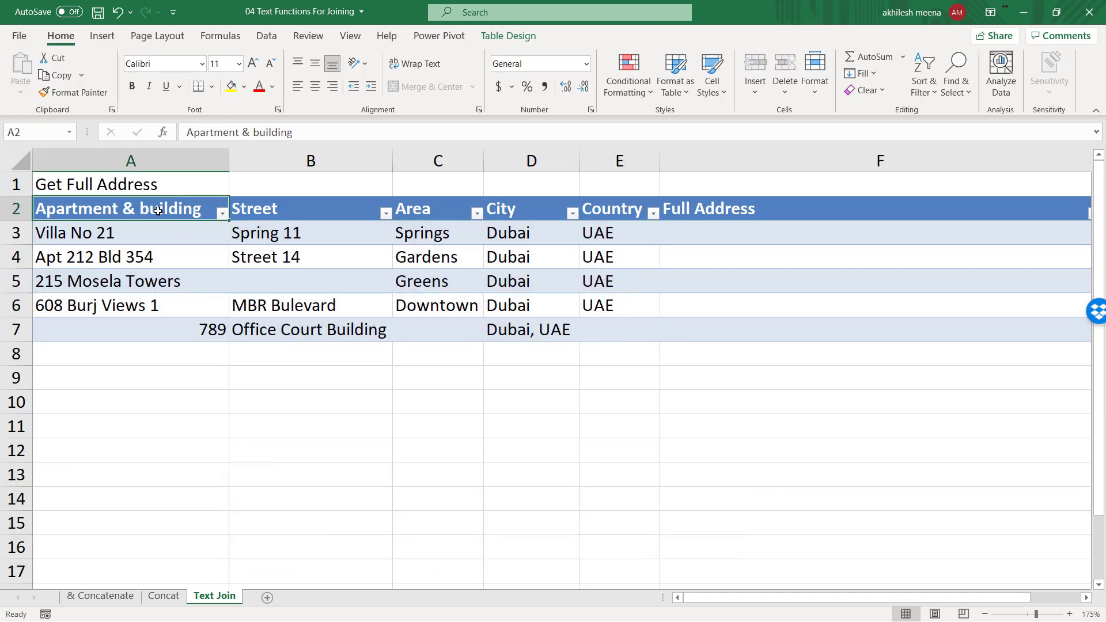
pyautogui.click(295, 208)
pyautogui.click(455, 208)
pyautogui.click(556, 215)
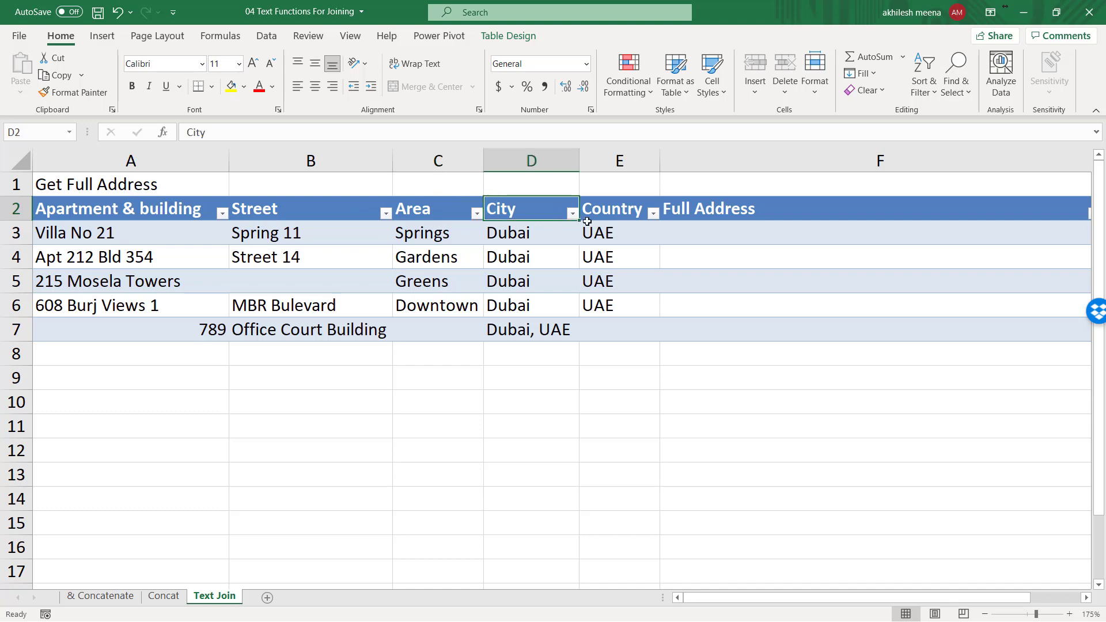
pyautogui.click(624, 212)
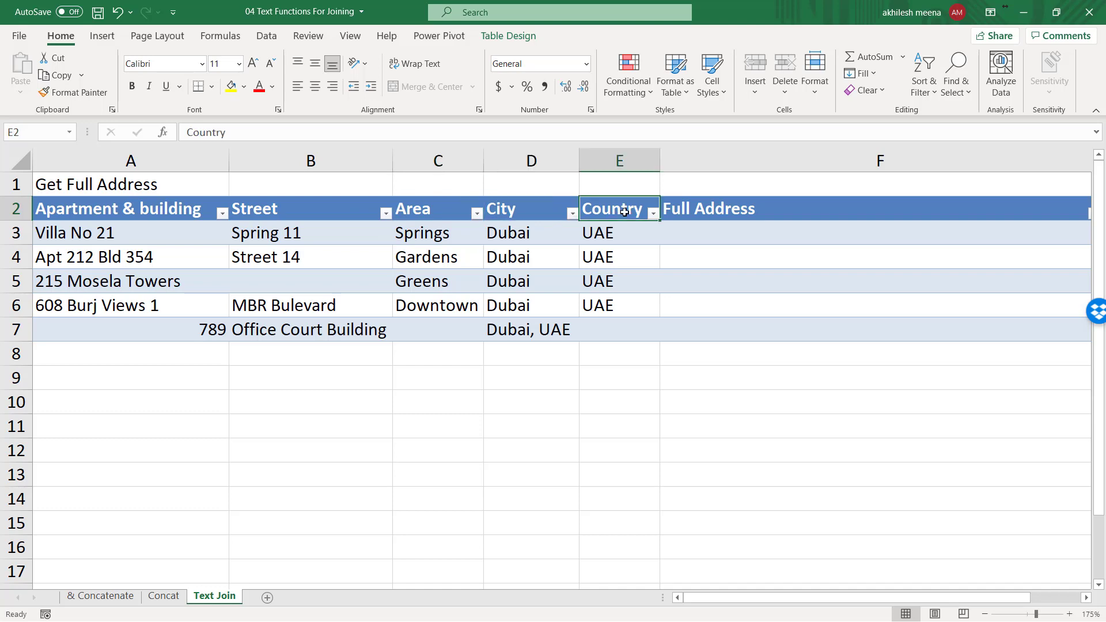
pyautogui.click(716, 233)
pyautogui.moveTo(166, 232); pyautogui.dragTo(611, 231)
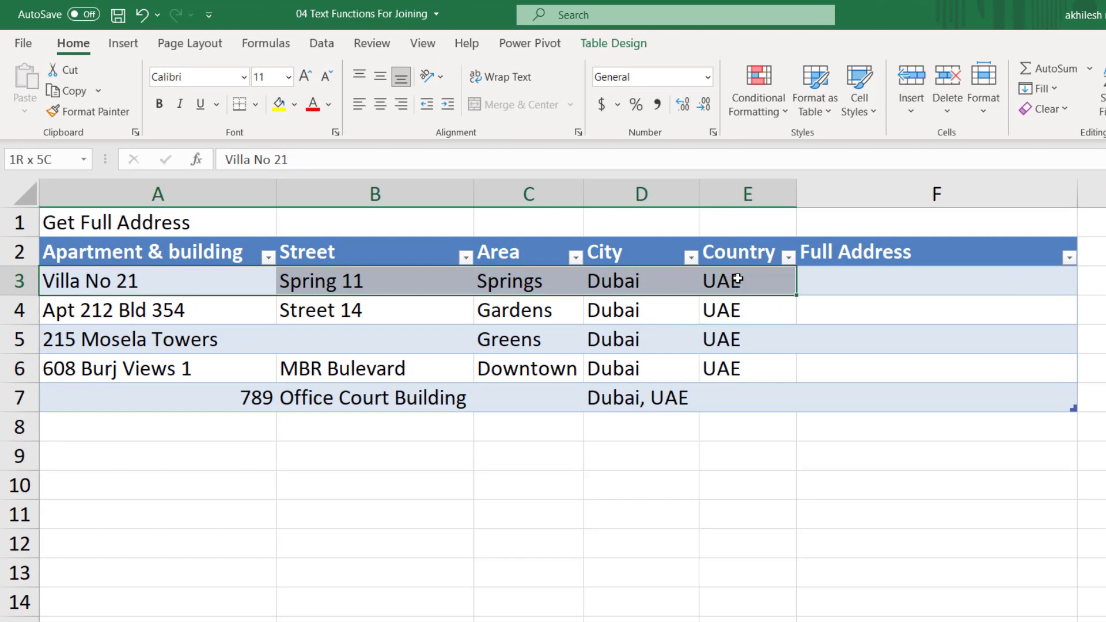
# Enter =TEXTJOIN(", ",TRUE,A3:E3) in F3 to fill comma-separated full addresses down column F.
pyautogui.moveTo(737, 279); pyautogui.dragTo(738, 279)
pyautogui.click(834, 282)
pyautogui.write('=text')
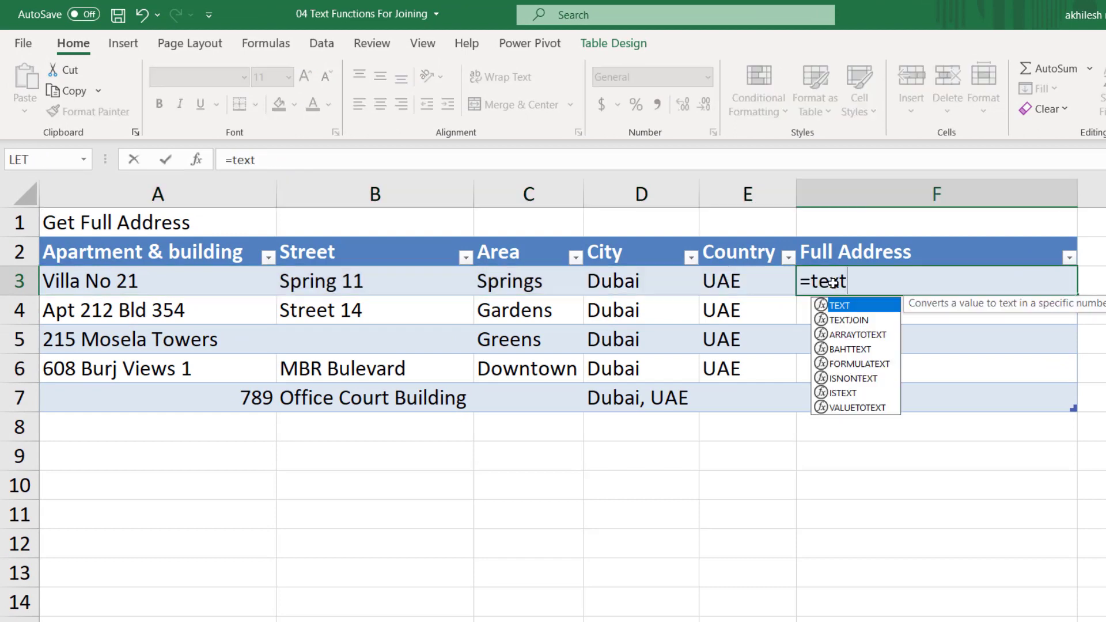
pyautogui.press('Down')
pyautogui.press('Tab')
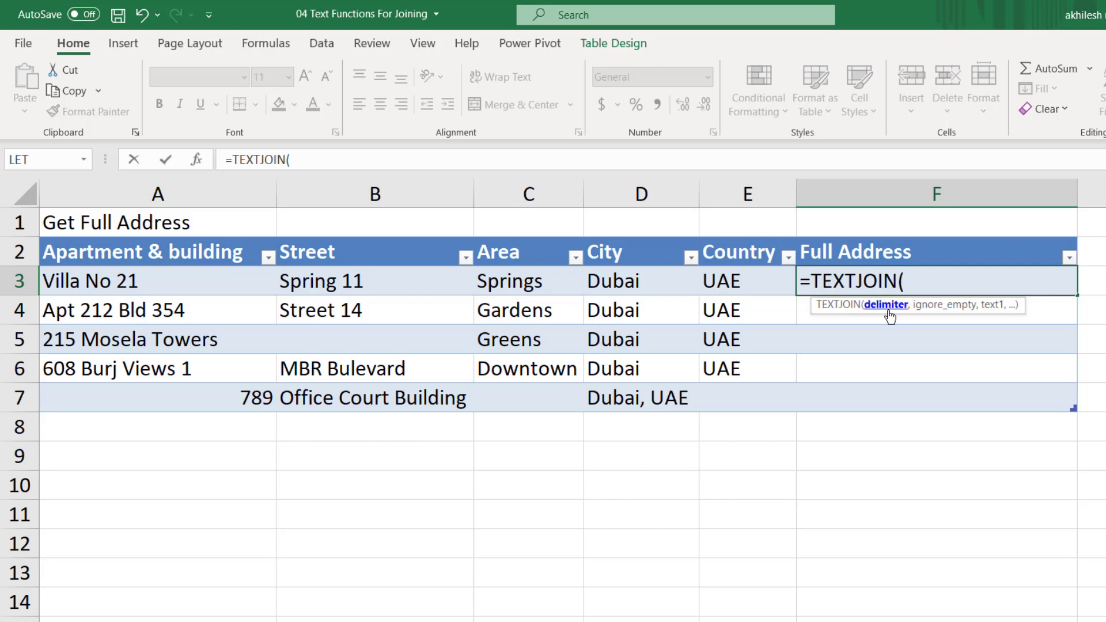
pyautogui.write('", ",')
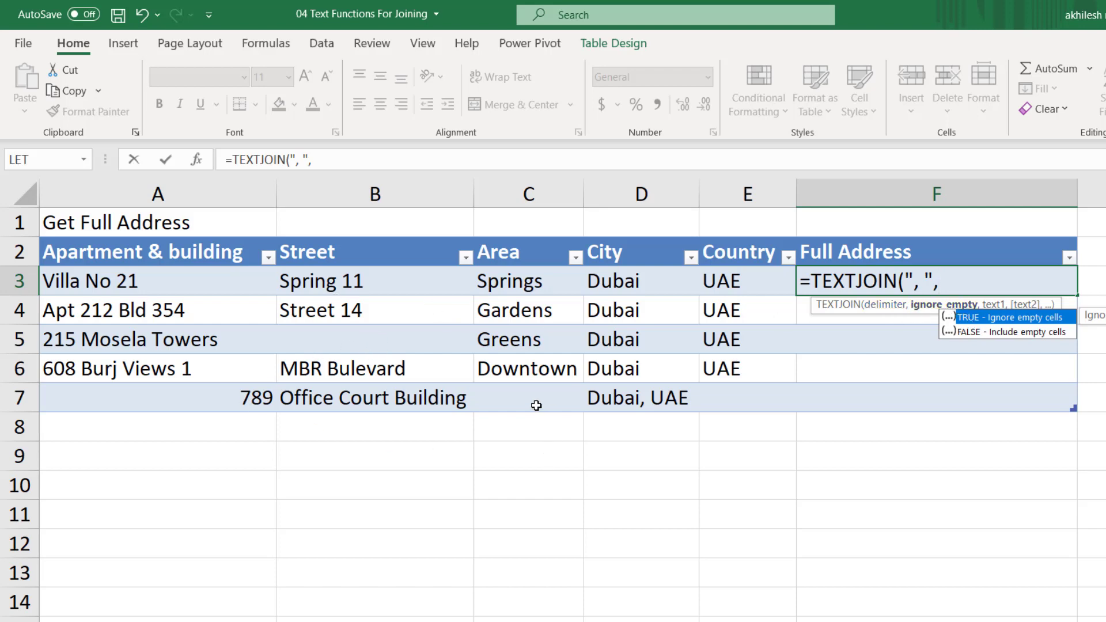
pyautogui.doubleClick(1000, 317)
pyautogui.write(',')
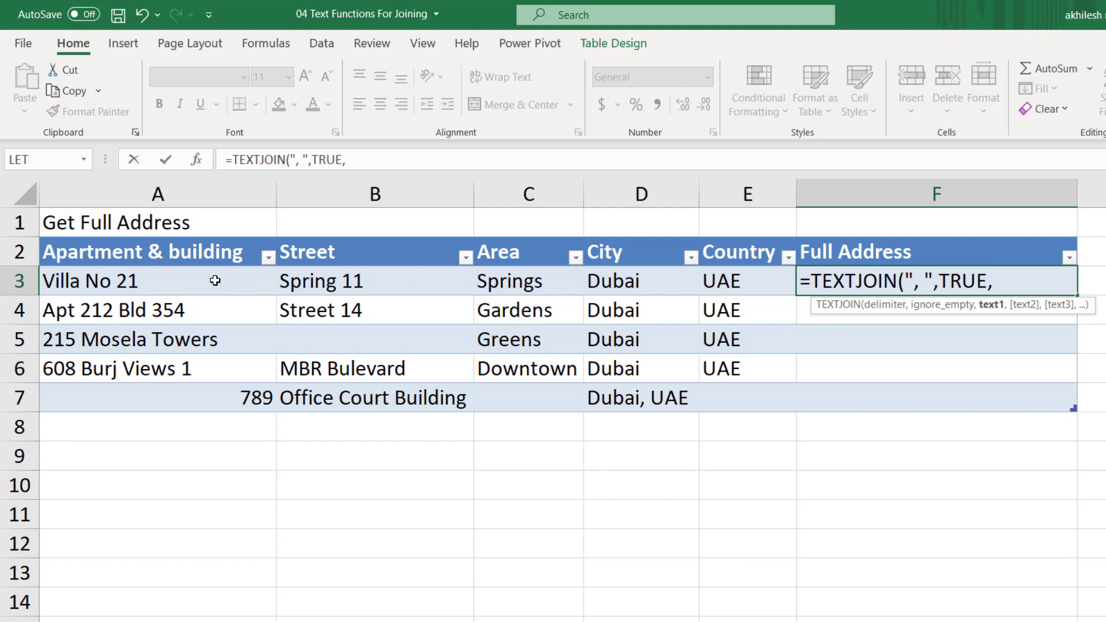
pyautogui.moveTo(215, 281); pyautogui.dragTo(724, 289)
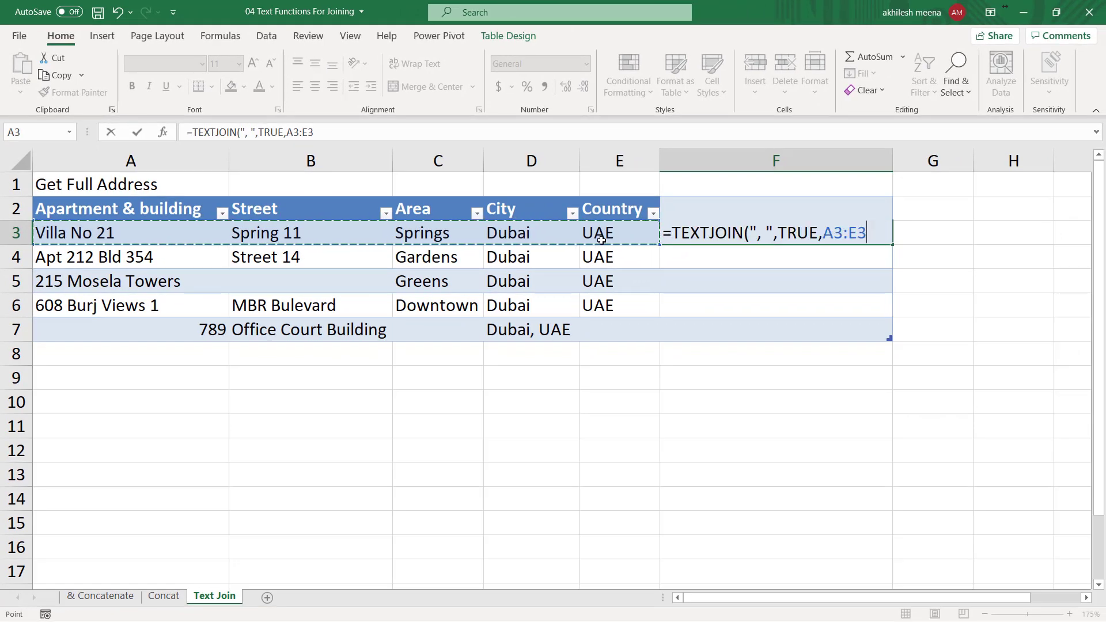
pyautogui.press('Return')
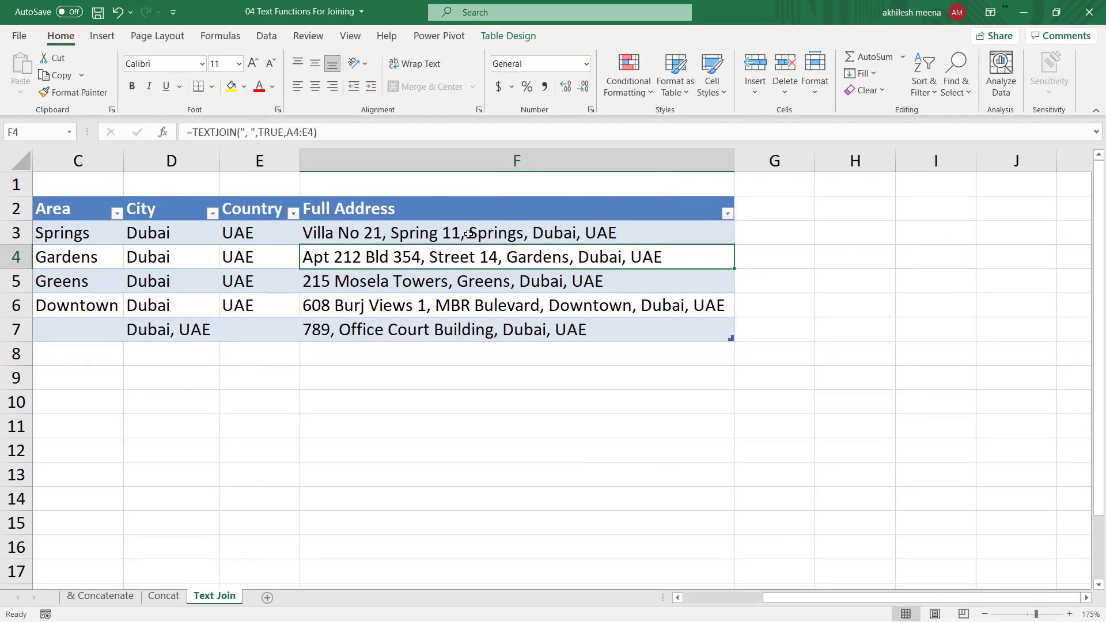
# Point out the empty Street cell B5 that TEXTJOIN skipped.
pyautogui.moveTo(468, 233); pyautogui.dragTo(493, 326)
pyautogui.hscroll(-2, 494, 326)
pyautogui.click(294, 277)
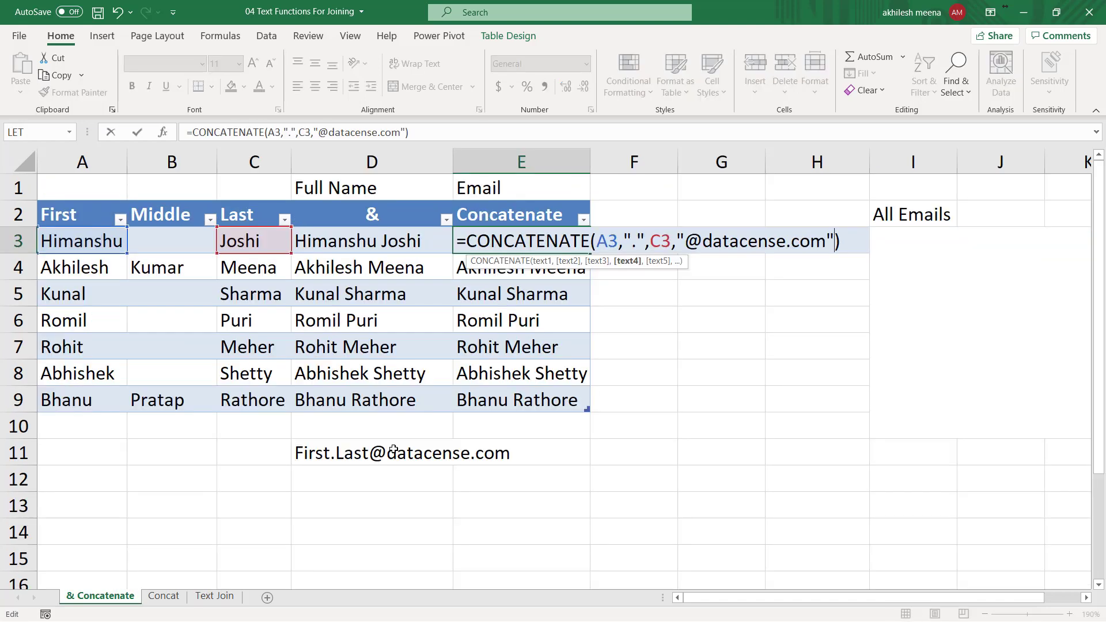
# Confirm the email formulas in column E and review the one in E3.
pyautogui.press('Return')
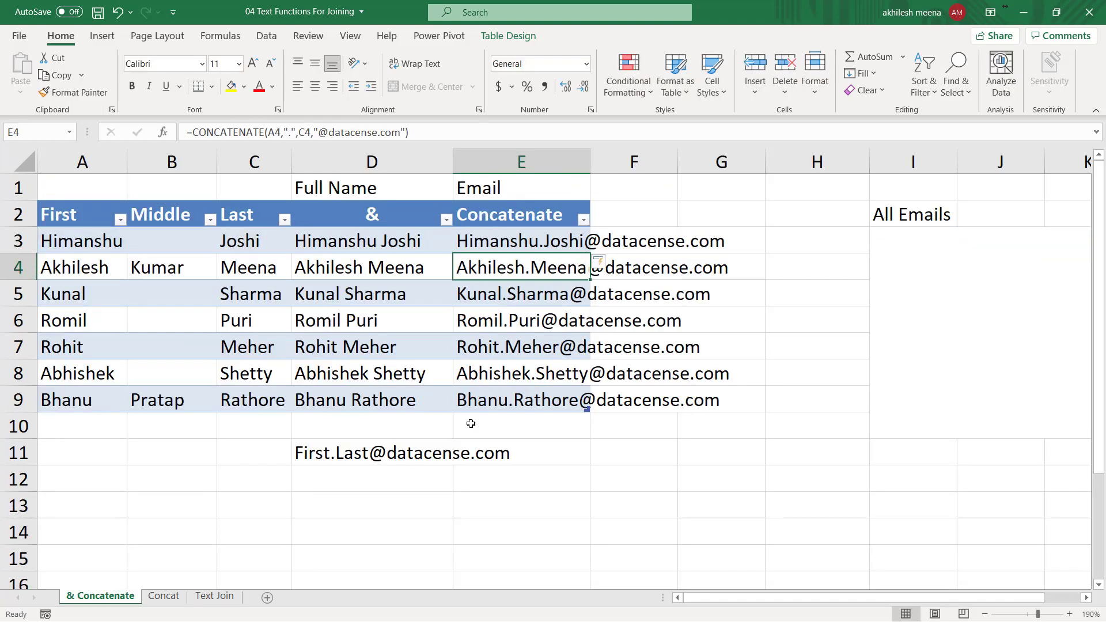
pyautogui.click(566, 245)
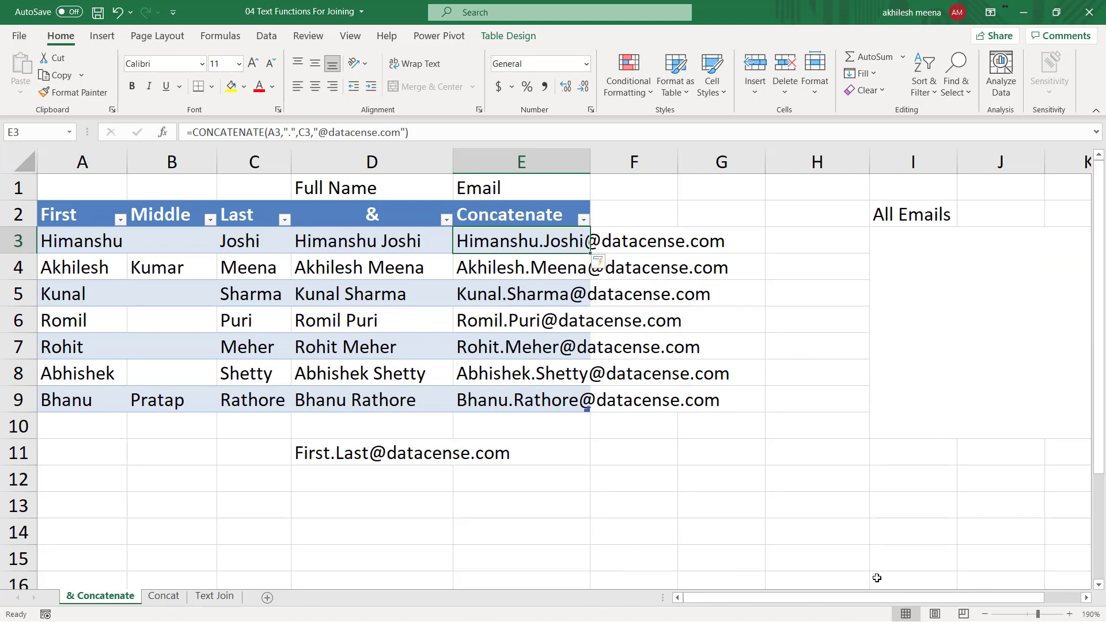
pyautogui.moveTo(886, 602); pyautogui.dragTo(945, 603)
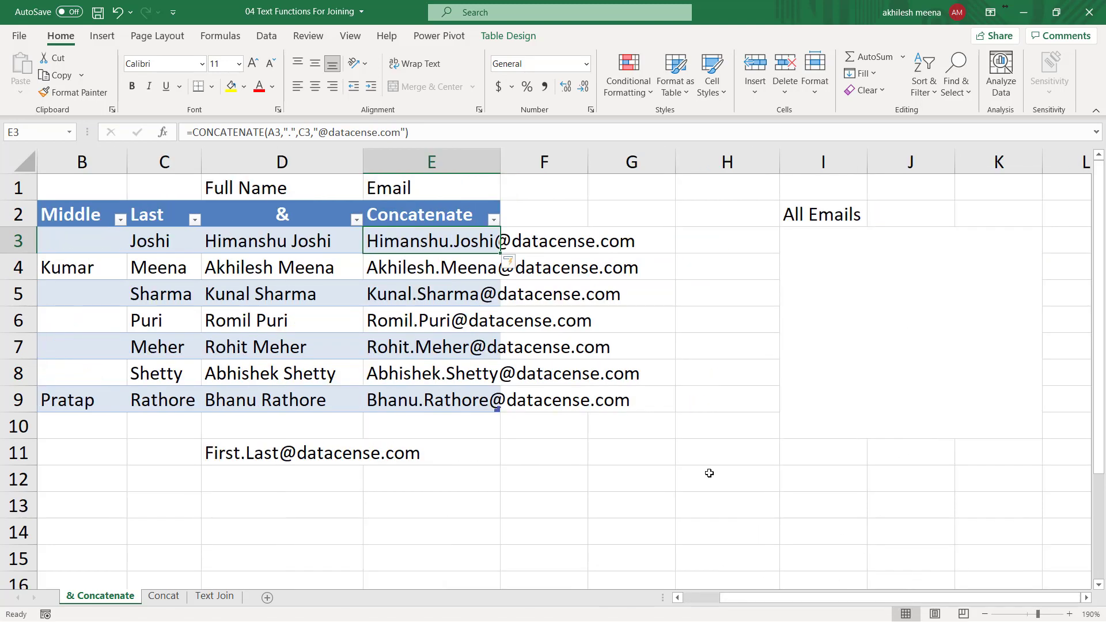
pyautogui.click(482, 438)
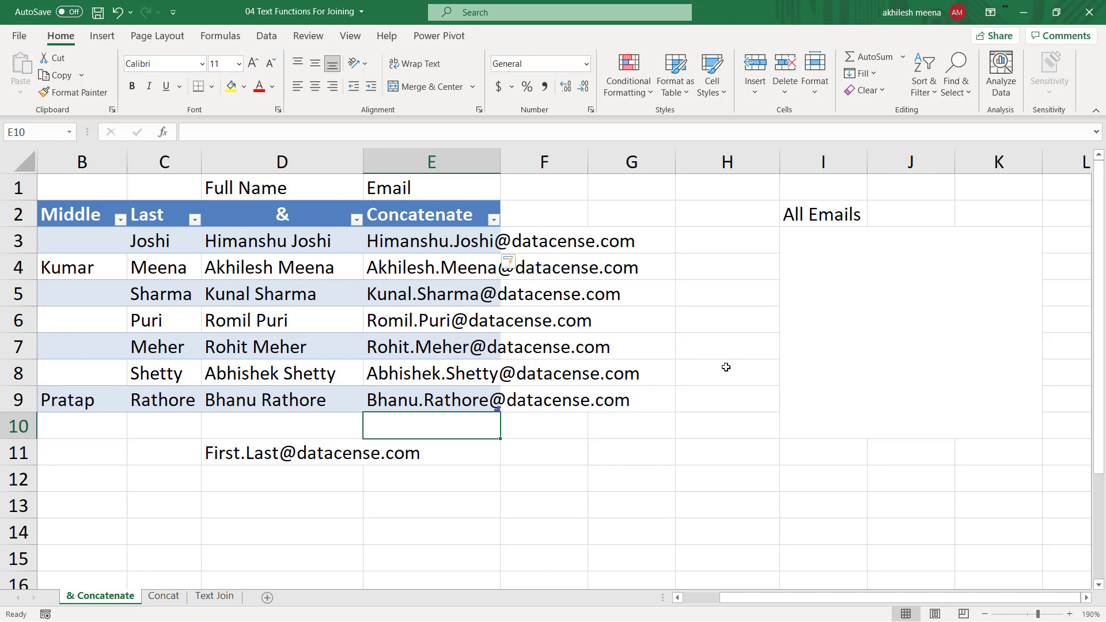
# Enter =TEXTJOIN("; ",TRUE,E3:E9) in the merged All Emails cell.
pyautogui.click(849, 263)
pyautogui.write('=t')
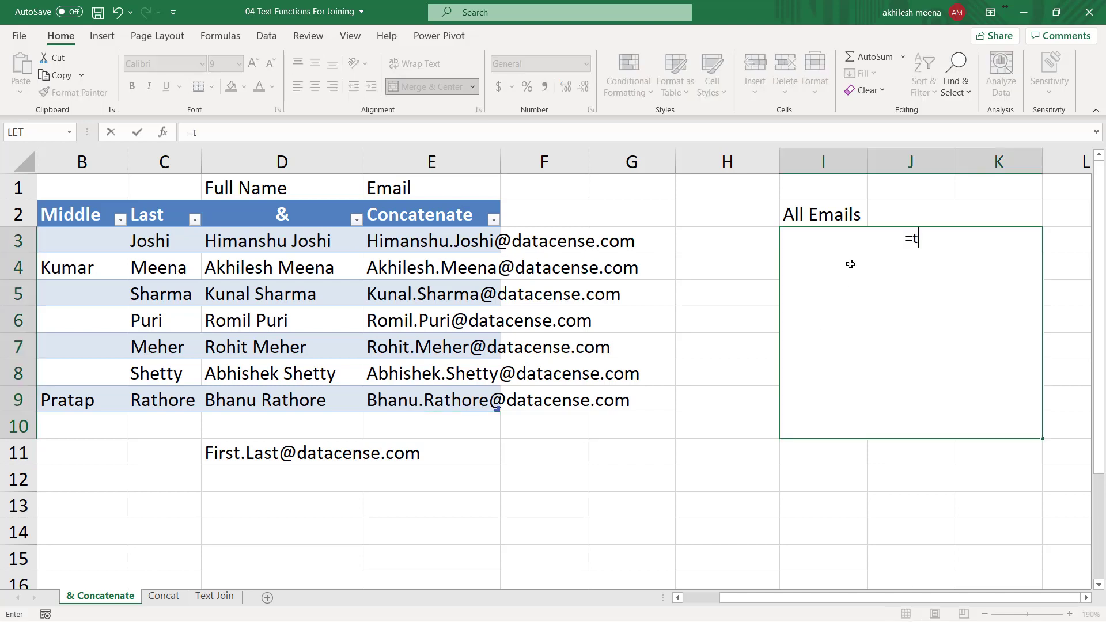
pyautogui.write('ext')
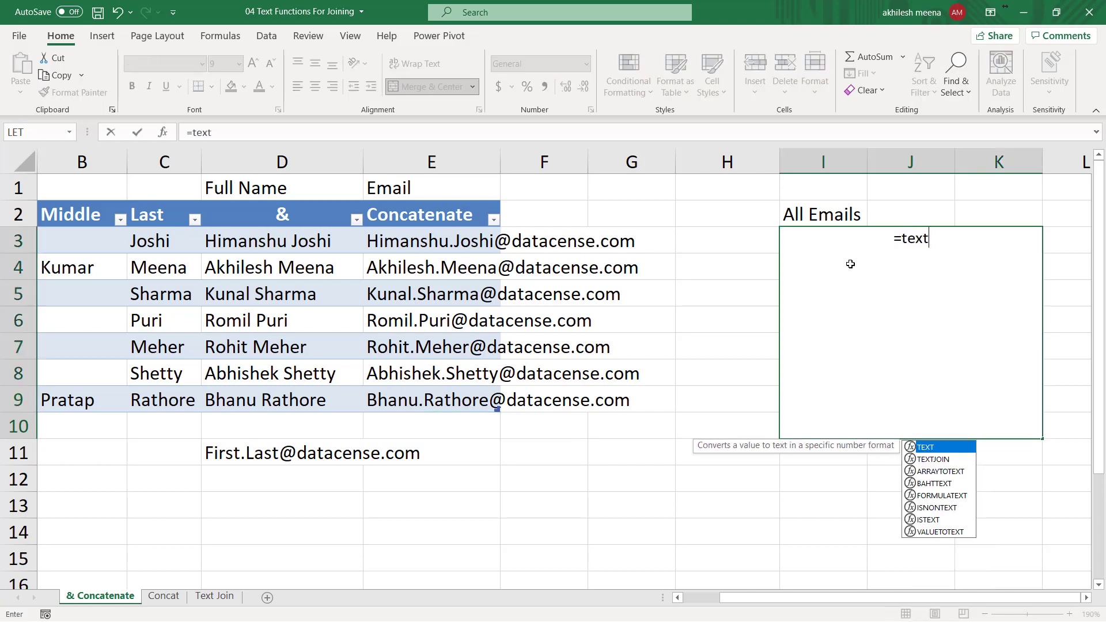
pyautogui.write('j')
pyautogui.press('Tab')
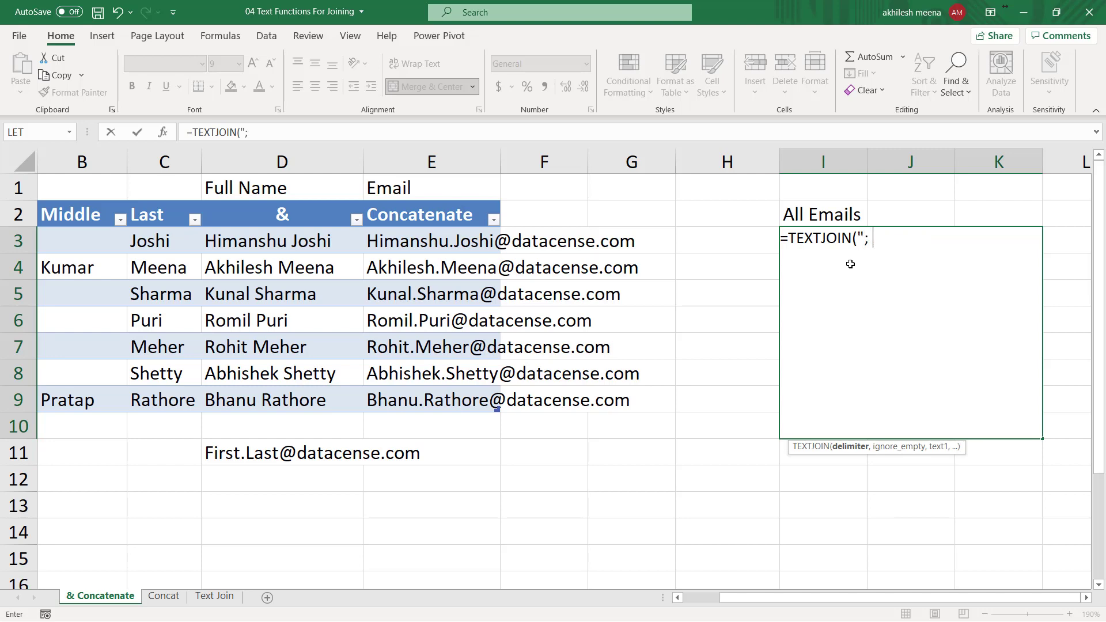
pyautogui.write('"; ",')
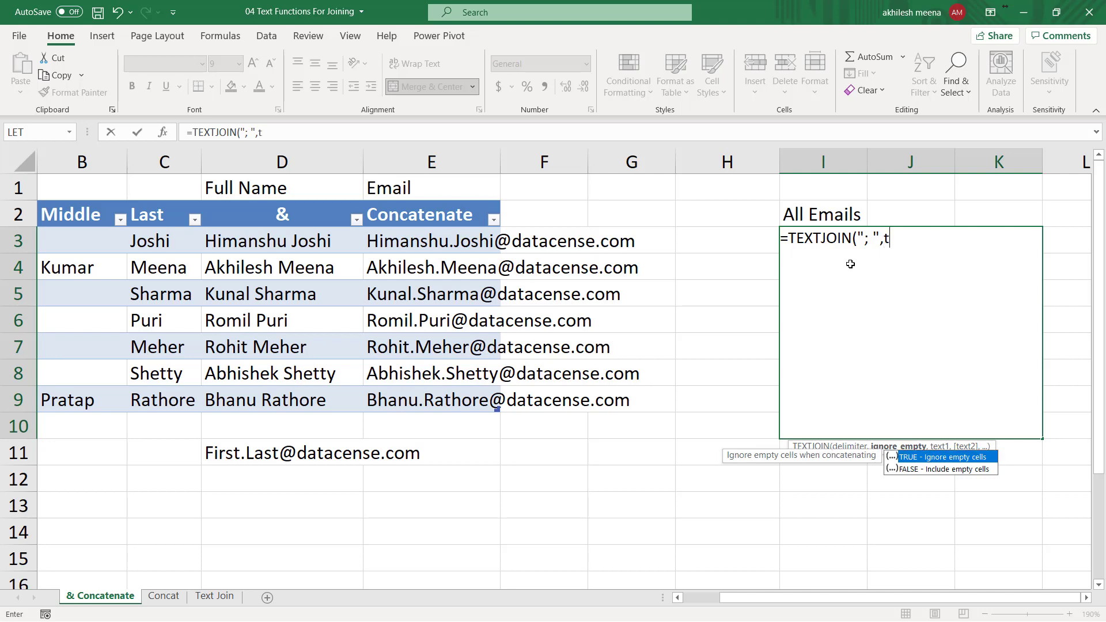
pyautogui.write('tr')
pyautogui.press('Tab')
pyautogui.write(',')
pyautogui.moveTo(434, 243); pyautogui.dragTo(440, 390)
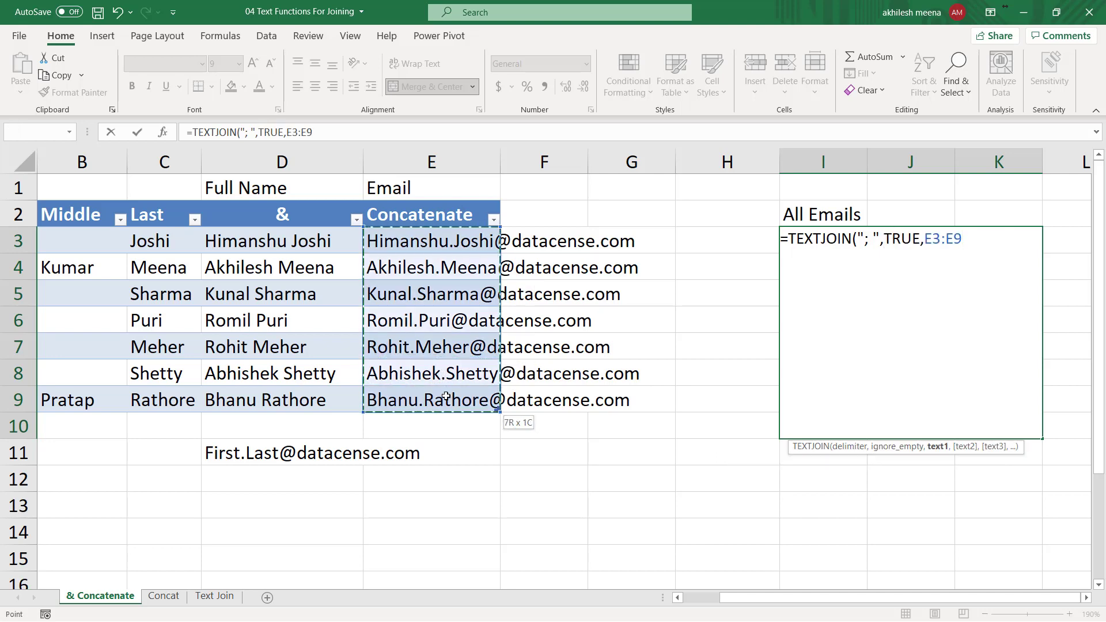
pyautogui.press('Return')
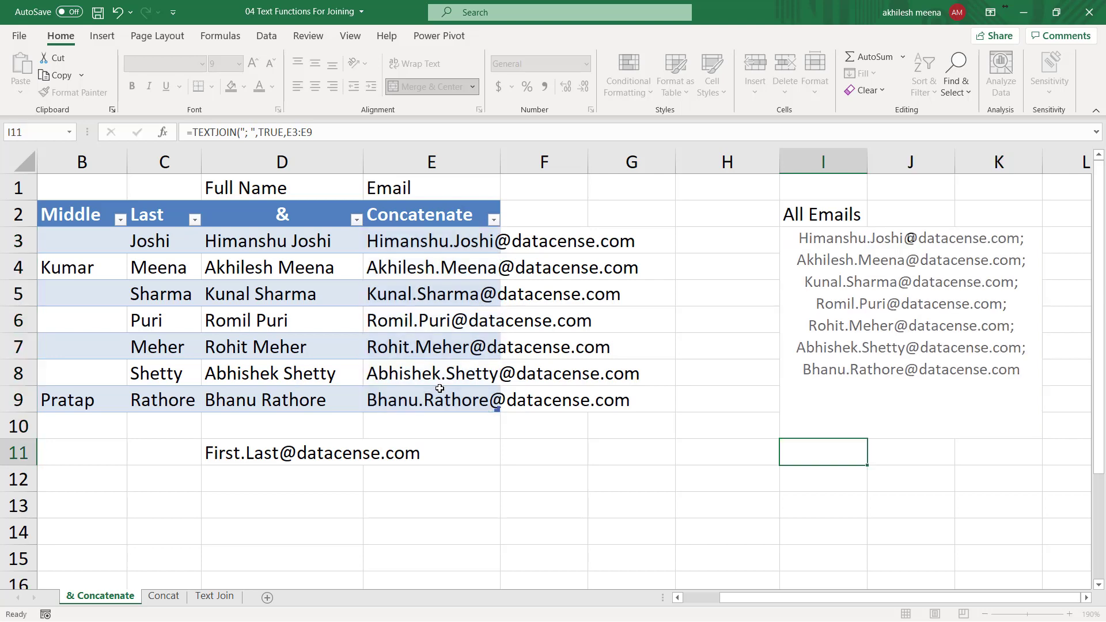
# Check the All Emails result, briefly visit the Concat sheet, and return.
pyautogui.click(839, 239)
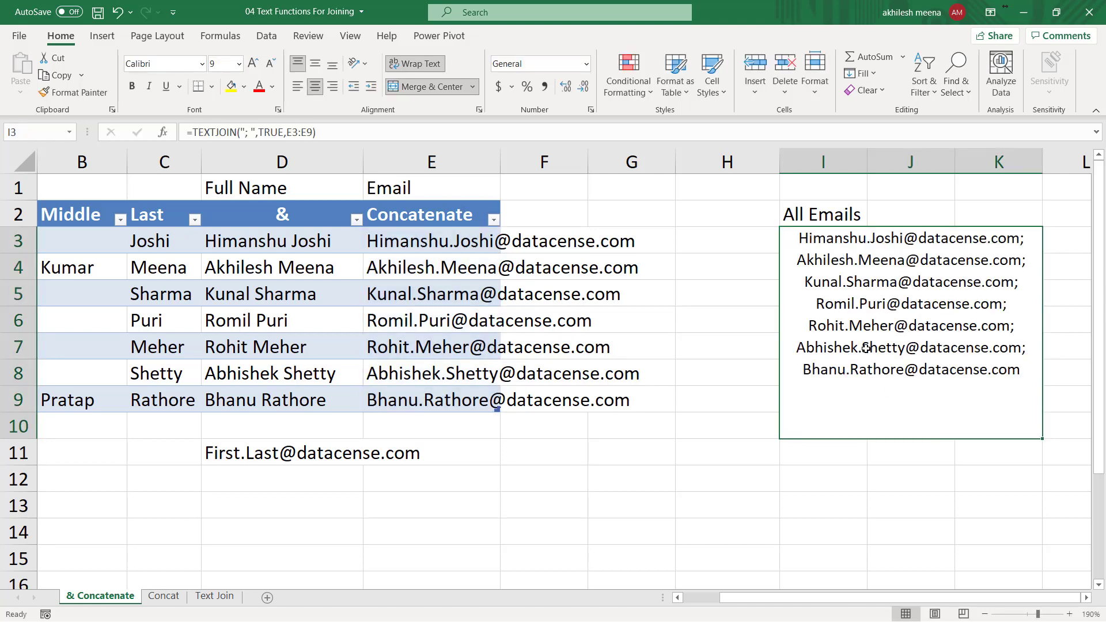
pyautogui.click(165, 597)
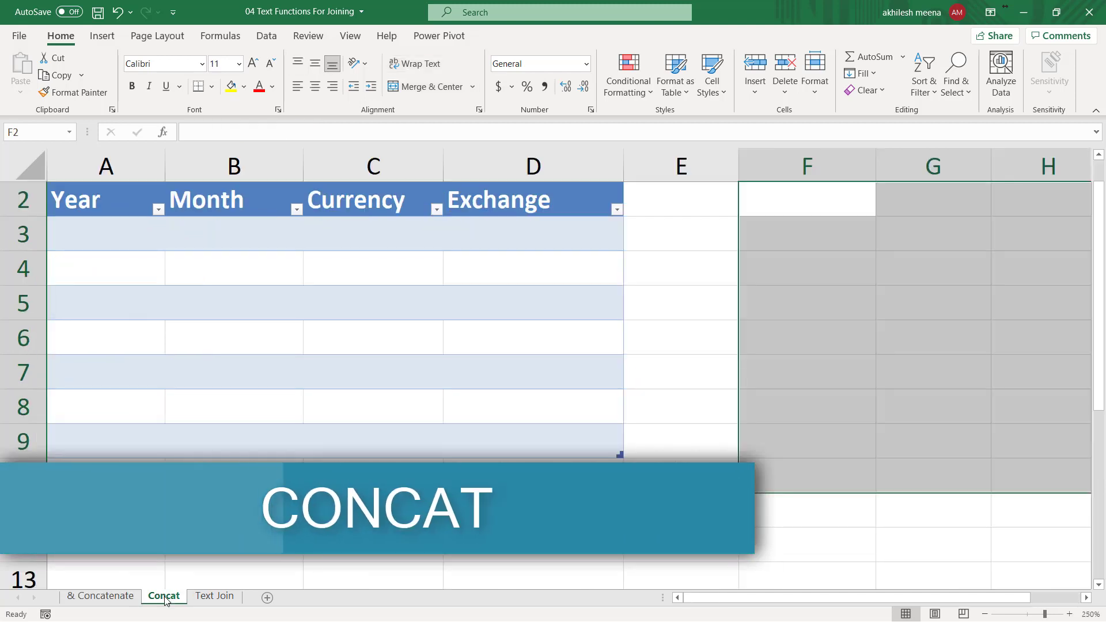
pyautogui.hotkey('ctrl', 'pageup')
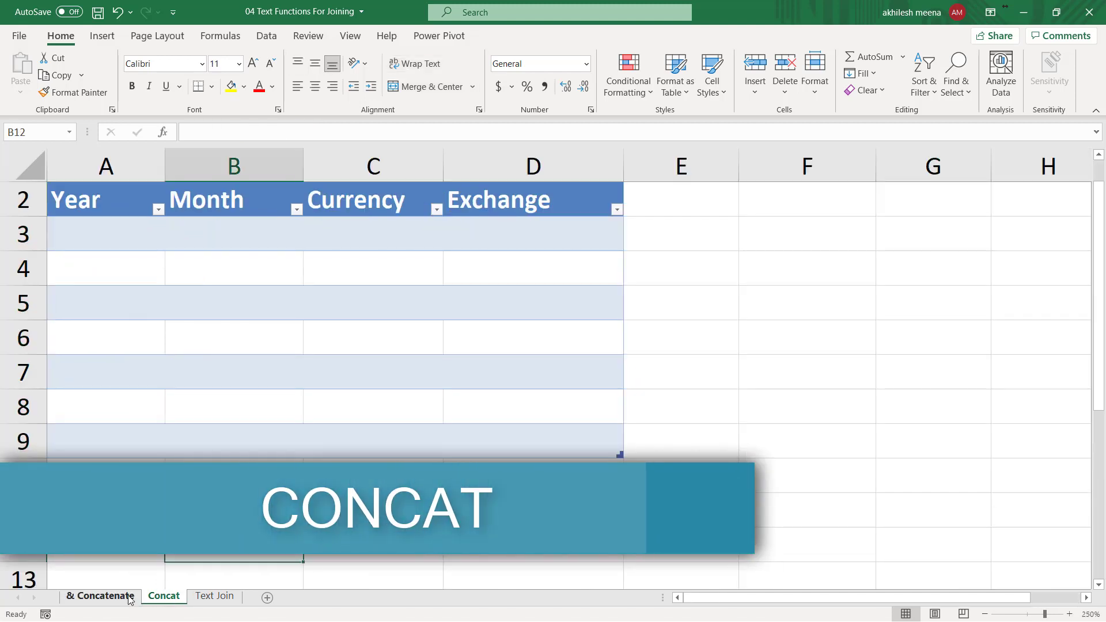
pyautogui.click(432, 478)
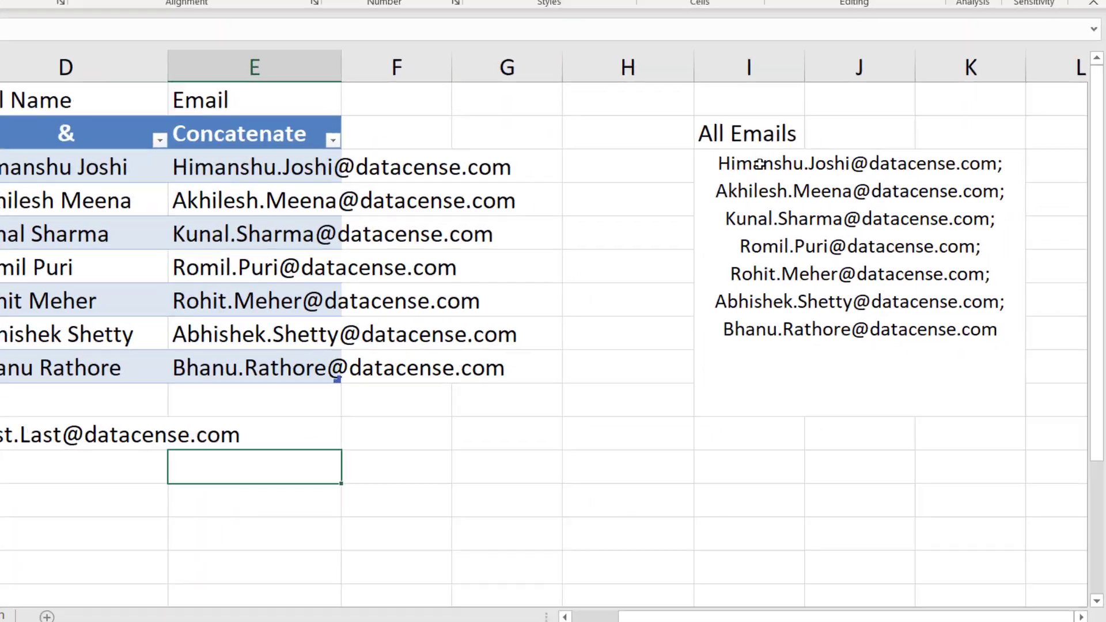
# Replace I3's TEXTJOIN with =CONCAT(E3:E9), running the seven emails together unseparated.
pyautogui.doubleClick(832, 239)
pyautogui.moveTo(916, 109); pyautogui.dragTo(641, 115)
pyautogui.write('co')
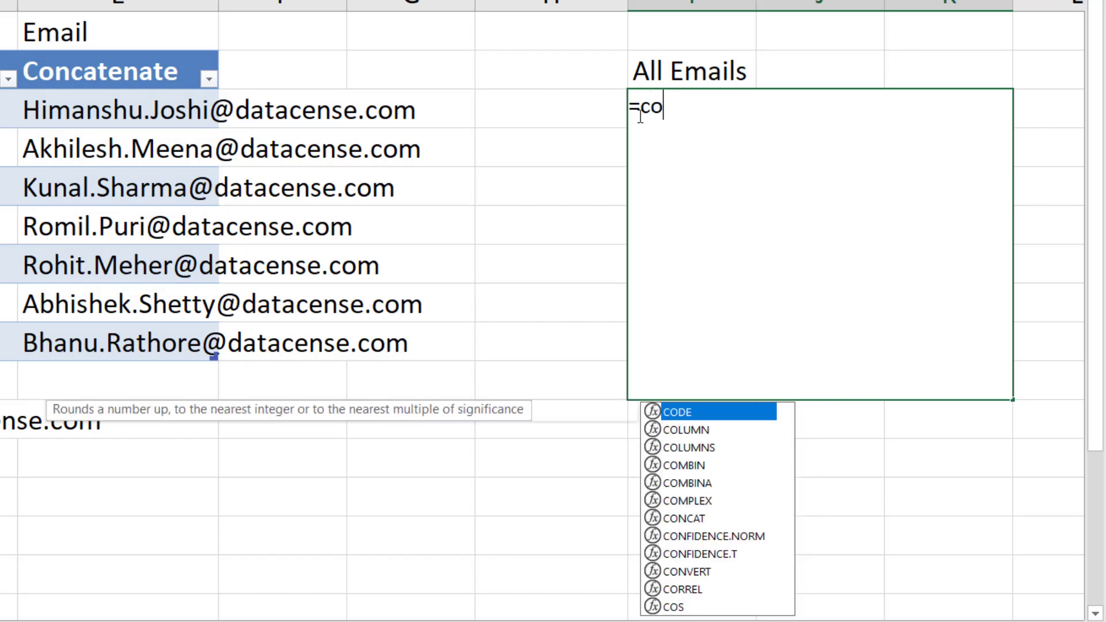
pyautogui.write('nt')
pyautogui.press('BackSpace')
pyautogui.write('ca')
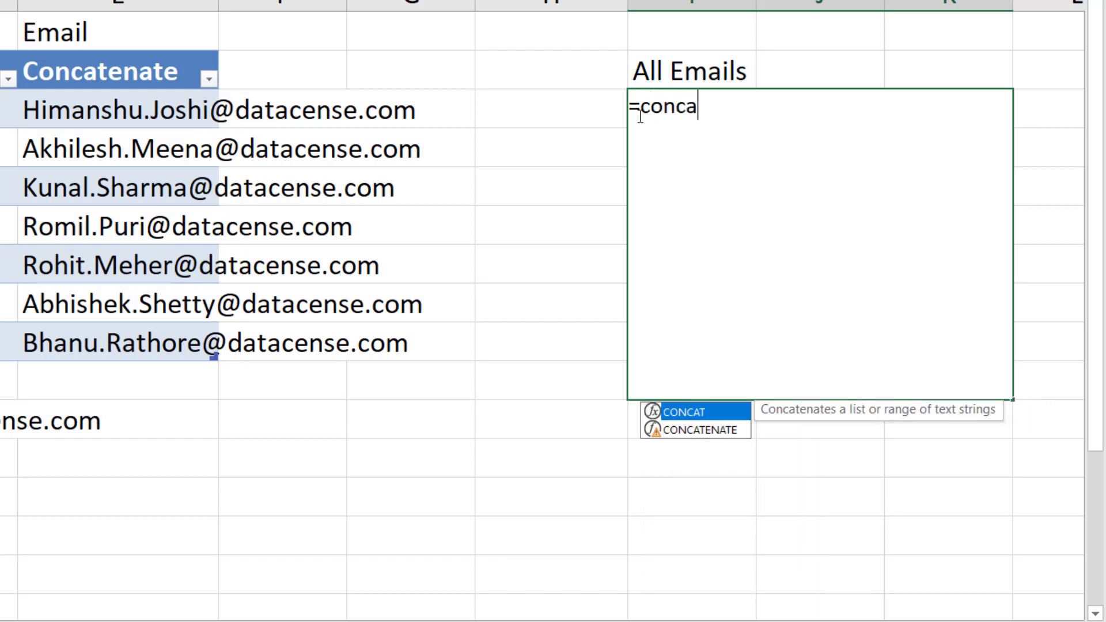
pyautogui.press('Tab')
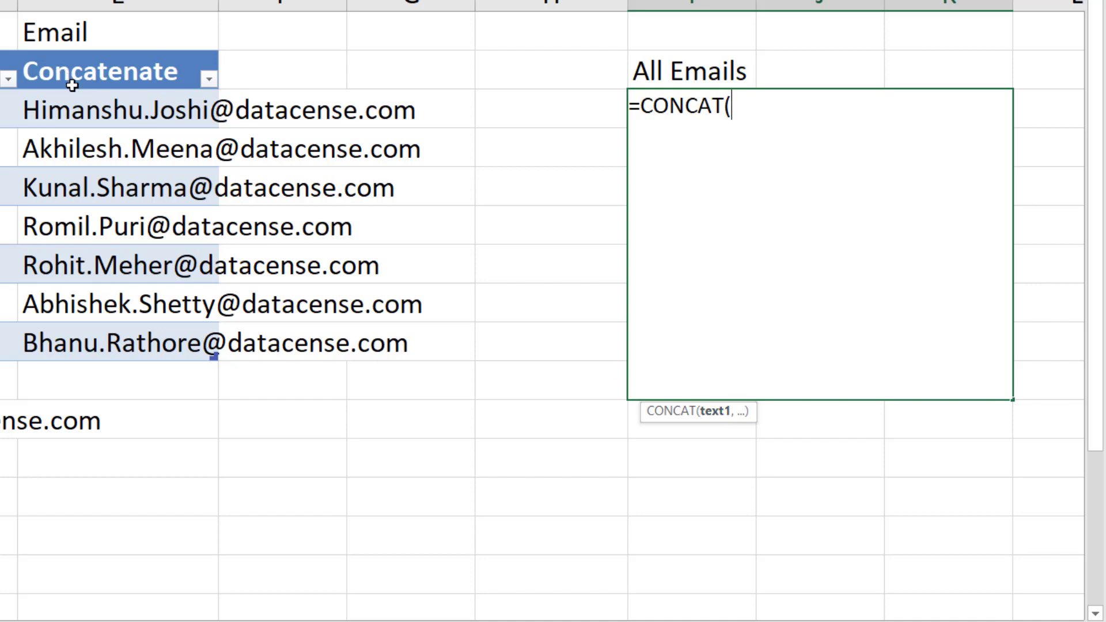
pyautogui.moveTo(97, 110); pyautogui.dragTo(106, 352)
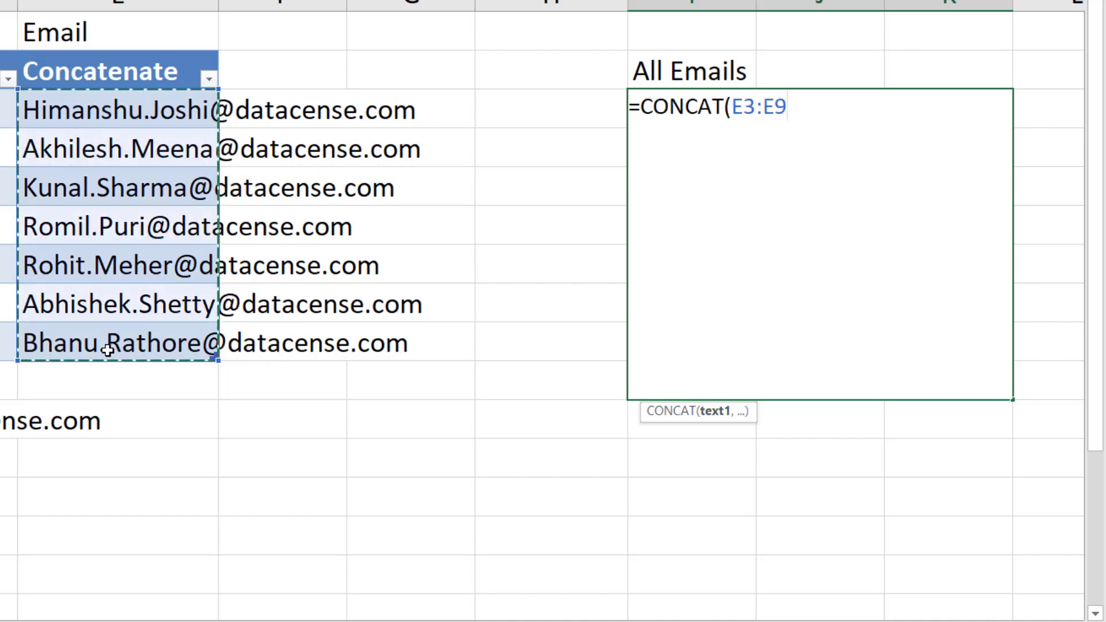
pyautogui.press('Return')
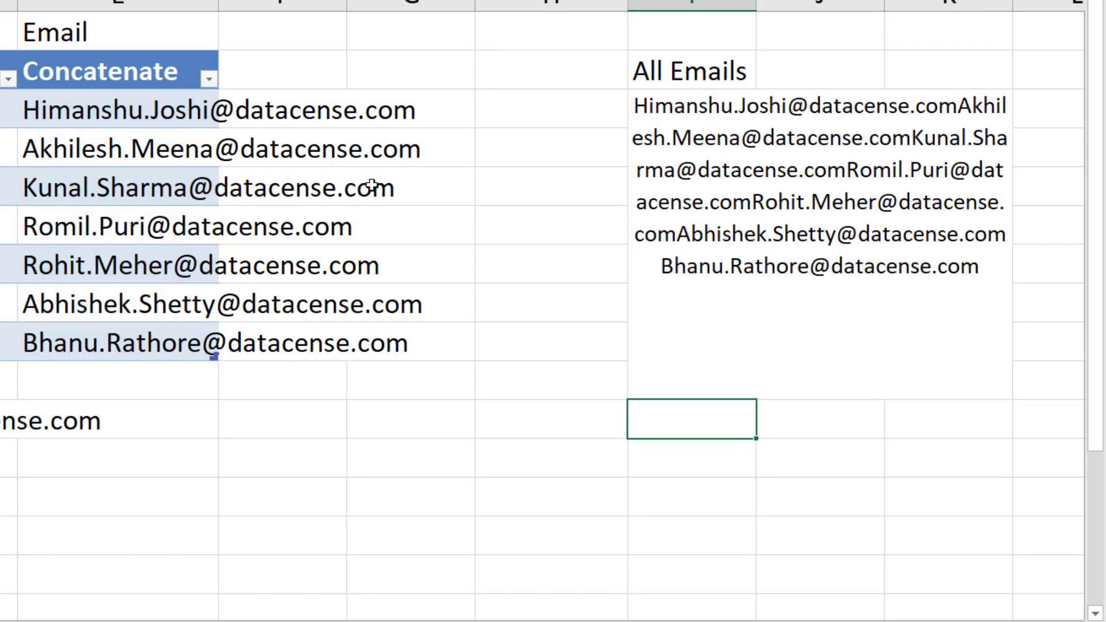
pyautogui.click(793, 150)
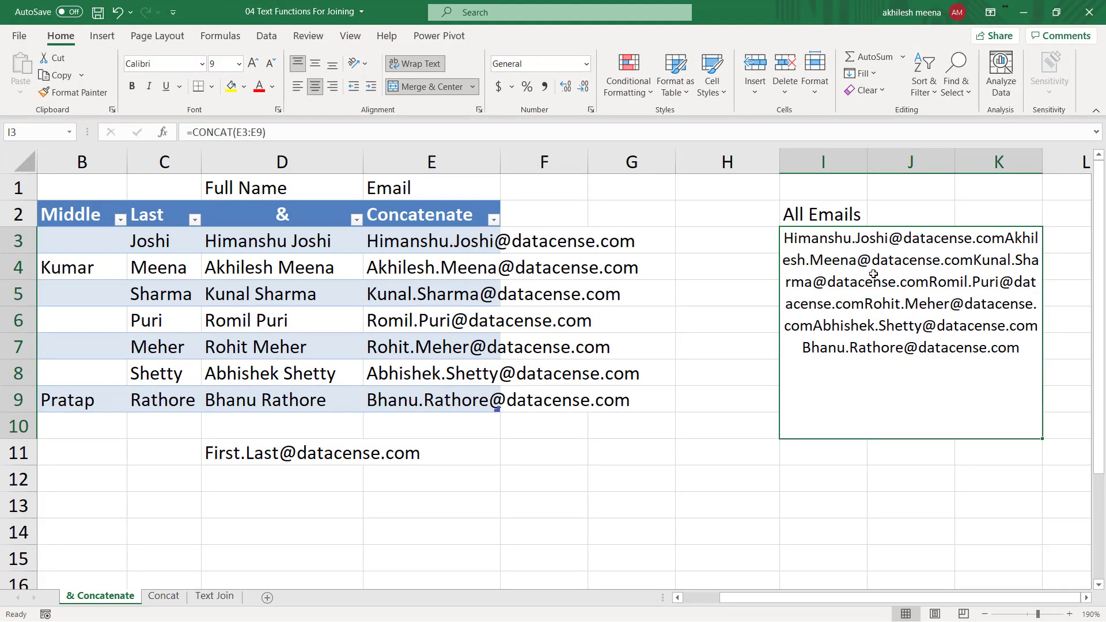
# Move to the Concat sheet, select the exchange rates D3:D16 and the Year, Month, Currency values A3:C16, then select the Year header.
pyautogui.hotkey('ctrl', 'pagedown')
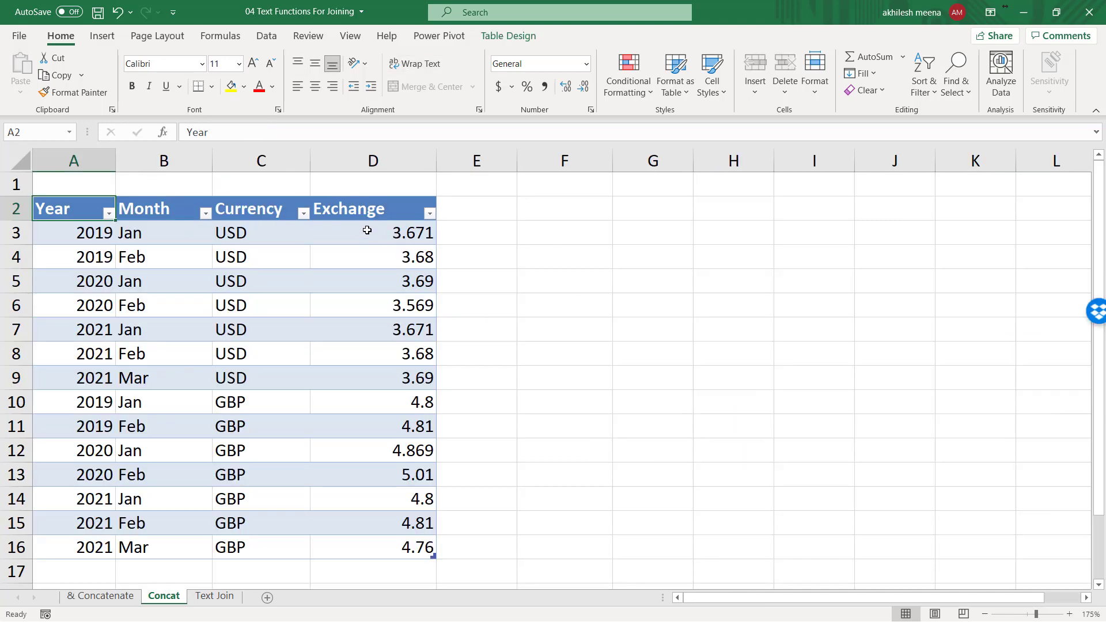
pyautogui.moveTo(381, 235); pyautogui.dragTo(395, 449)
pyautogui.moveTo(389, 235); pyautogui.dragTo(387, 547)
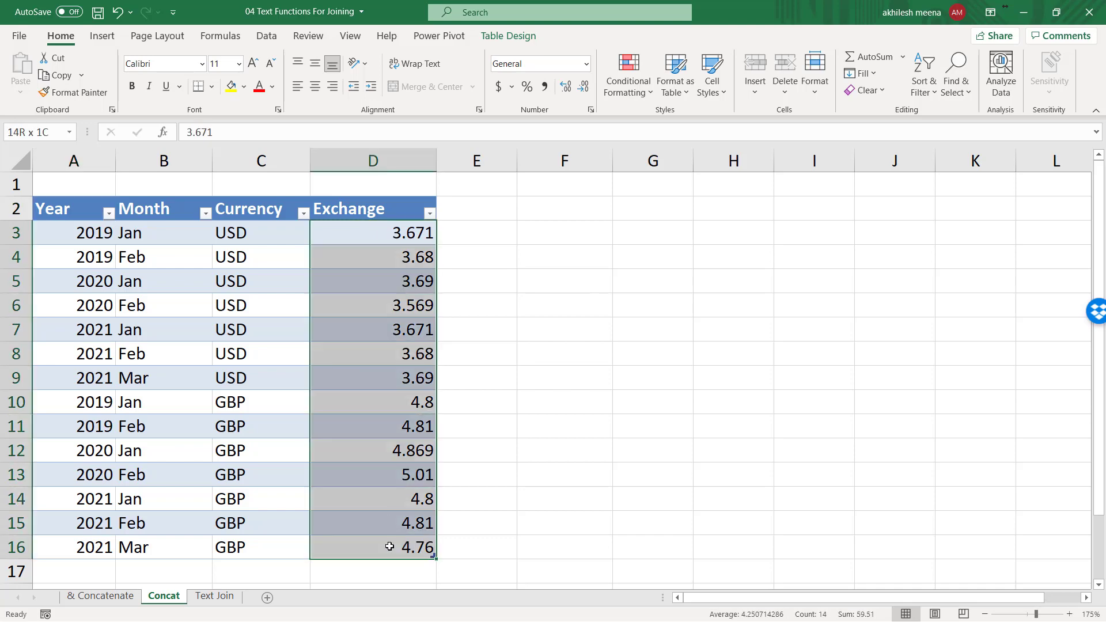
pyautogui.moveTo(106, 242); pyautogui.dragTo(289, 525)
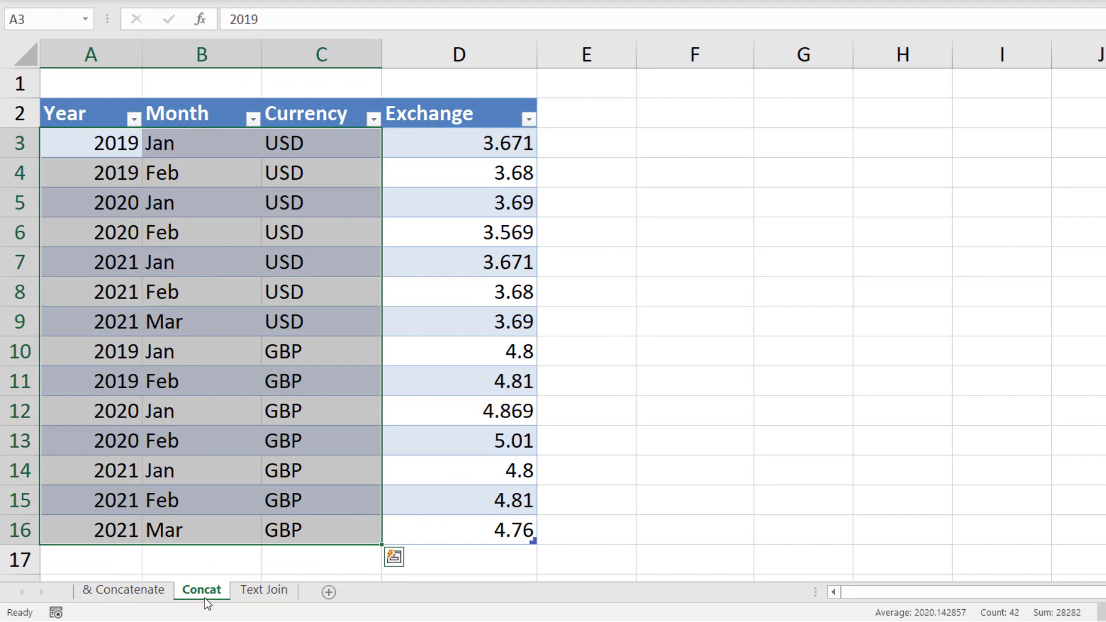
pyautogui.click(104, 114)
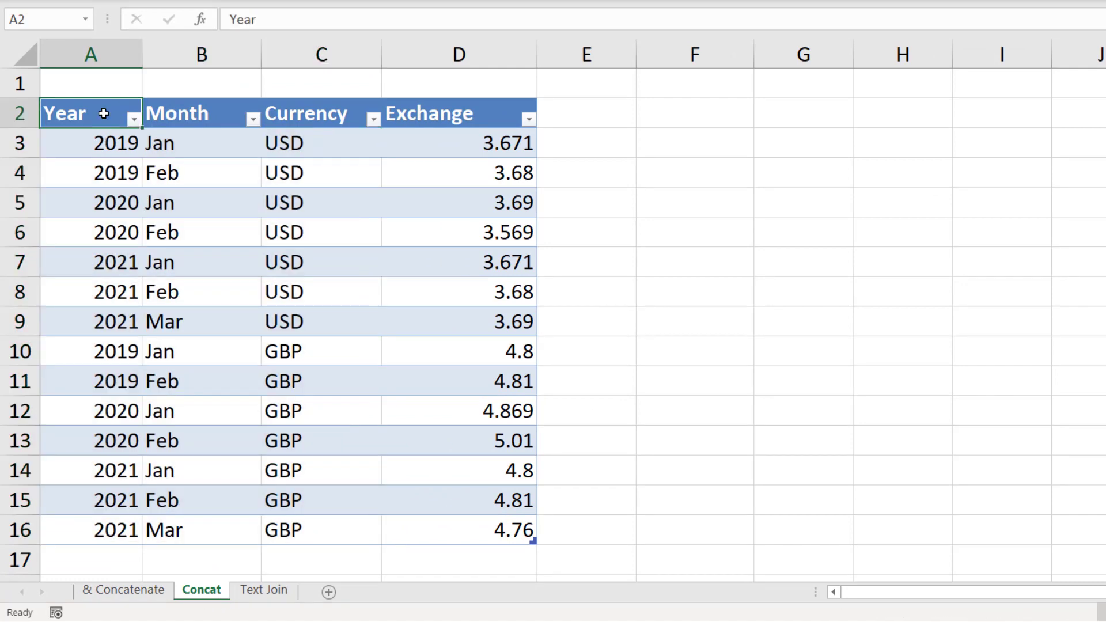
# Insert a table column left of Year, name its header Key, and widen column A.
pyautogui.rightClick(104, 114)
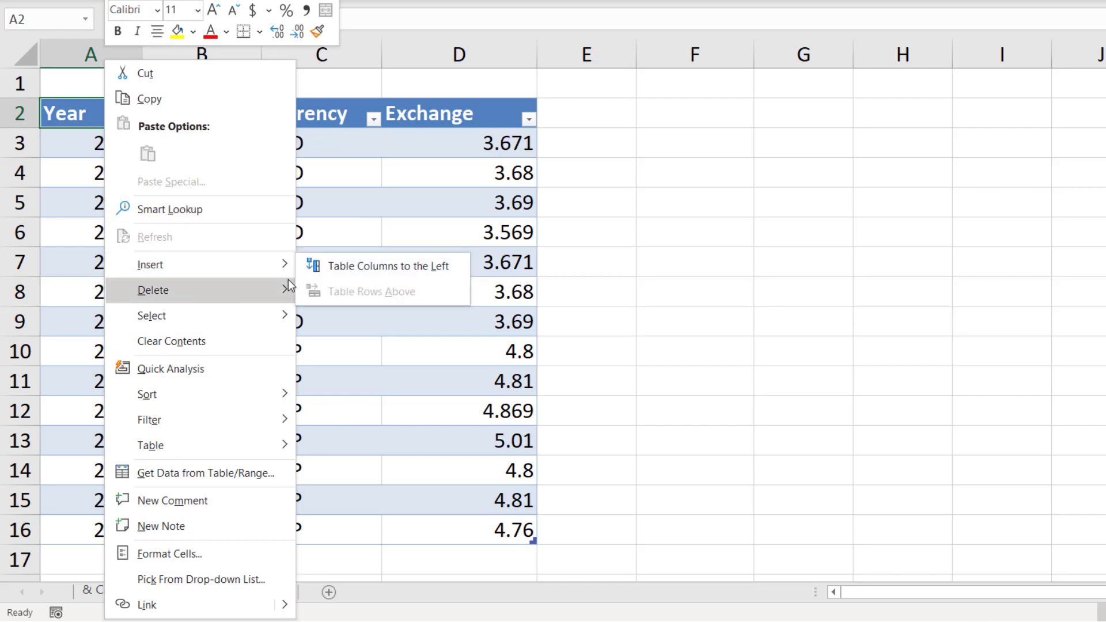
pyautogui.click(359, 265)
pyautogui.click(106, 142)
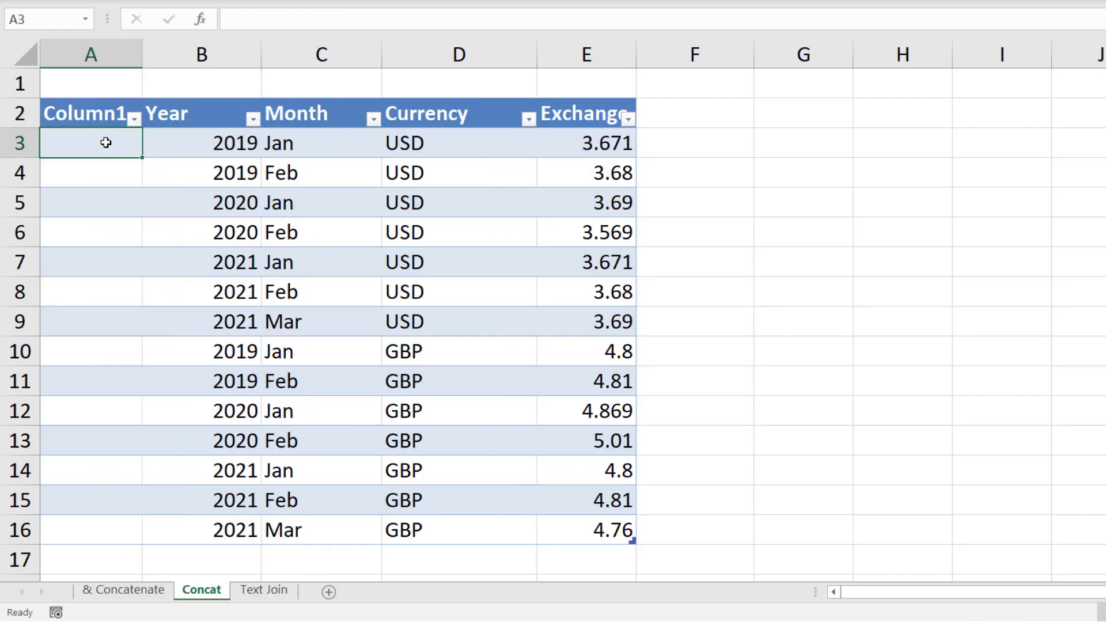
pyautogui.click(91, 119)
pyautogui.write('Key')
pyautogui.press('Return')
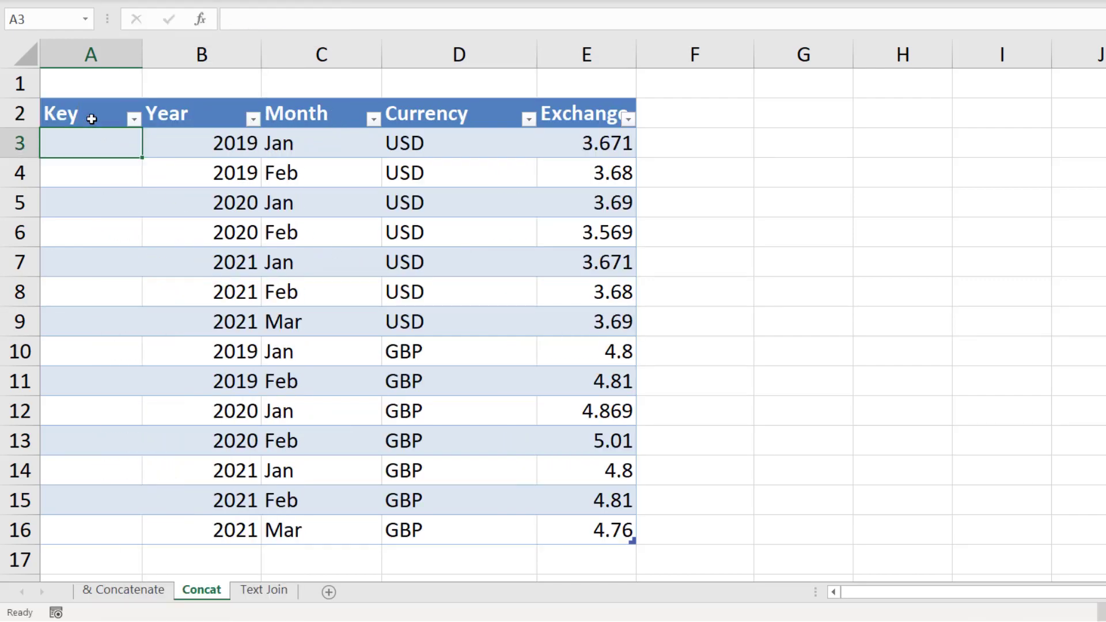
pyautogui.moveTo(142, 60); pyautogui.dragTo(272, 57)
# Fill the Key column with =CONCAT(B3:D3), giving keys like 2019JanUSD through row 16.
pyautogui.write('=con')
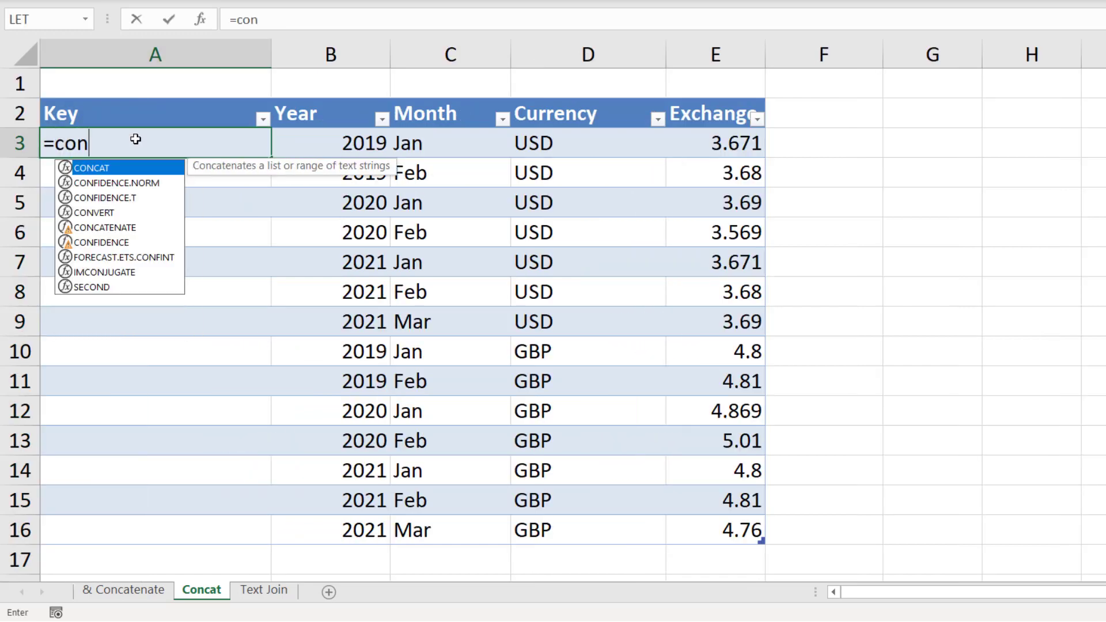
pyautogui.write('c')
pyautogui.press('Tab')
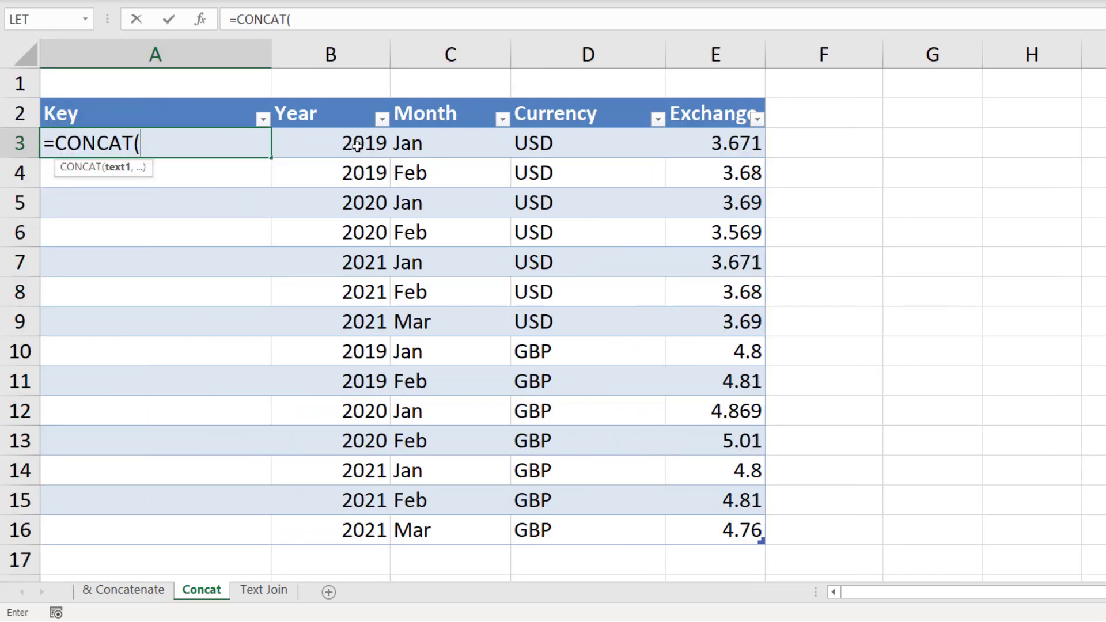
pyautogui.moveTo(358, 146); pyautogui.dragTo(512, 135)
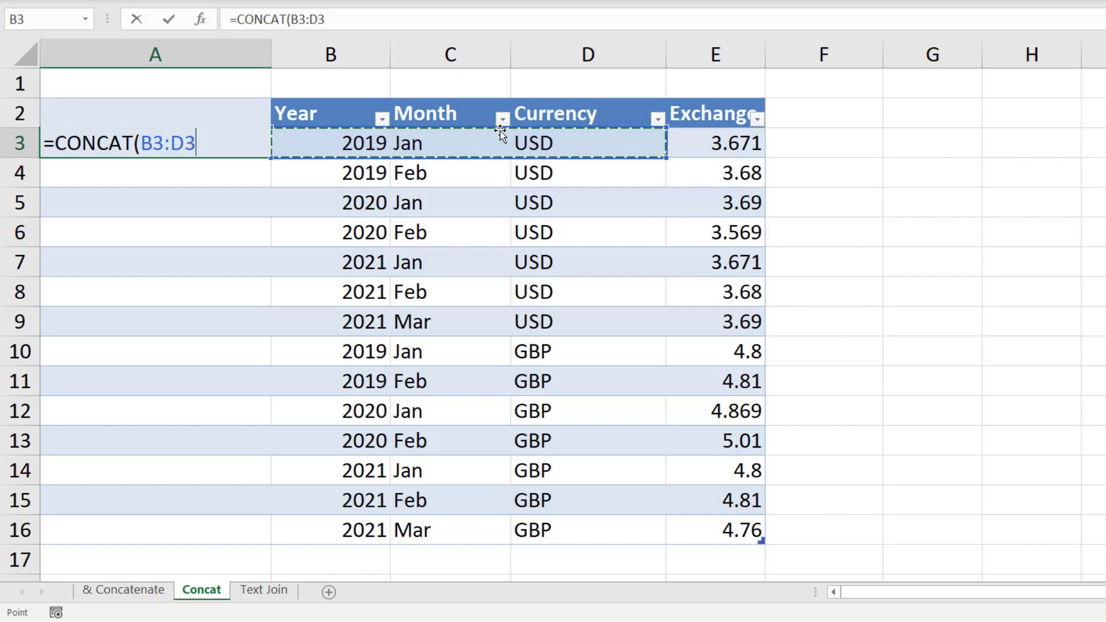
pyautogui.press('Return')
pyautogui.moveTo(171, 144); pyautogui.dragTo(171, 232)
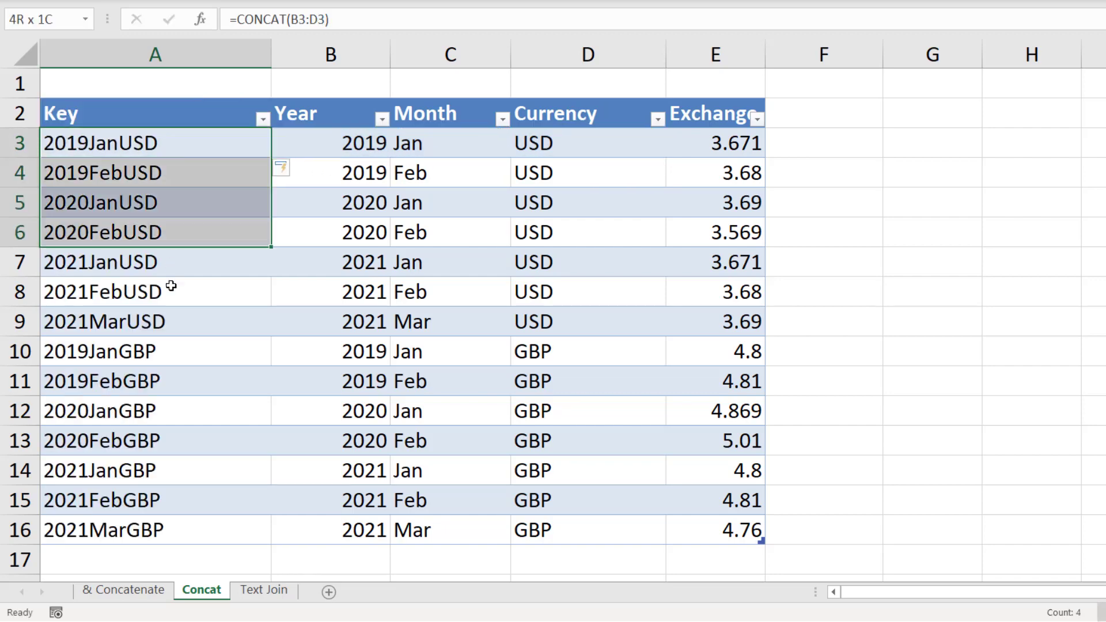
pyautogui.moveTo(171, 286); pyautogui.dragTo(190, 528)
# Select row 3's Year, Month and Currency and the exchange rates E3:E16 to review the keys.
pyautogui.click(385, 148)
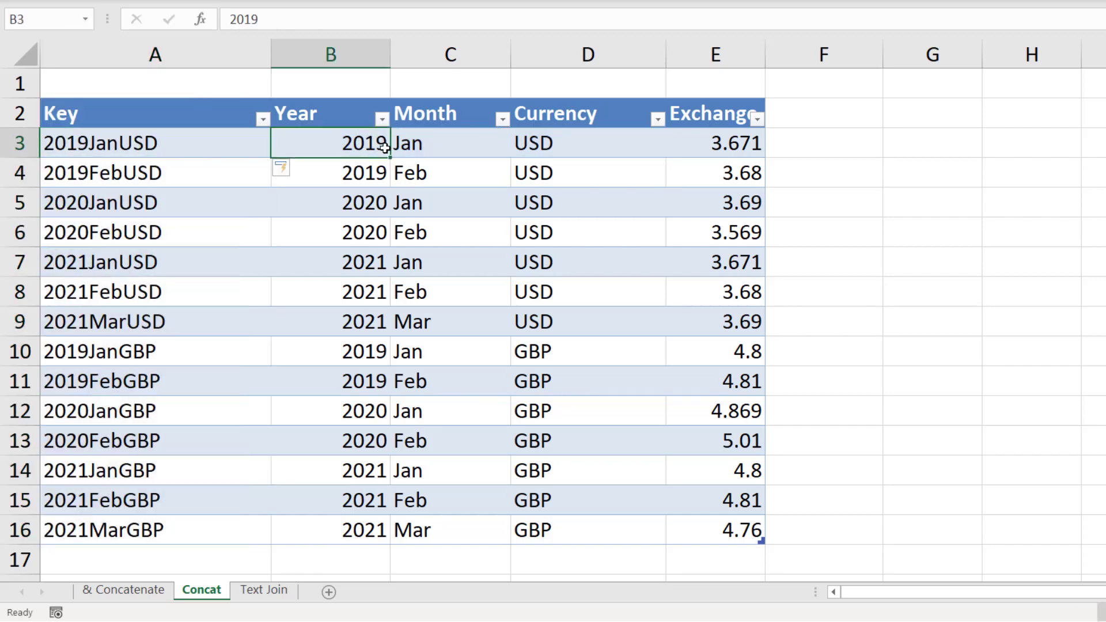
pyautogui.moveTo(385, 148); pyautogui.dragTo(557, 147)
pyautogui.click(737, 146)
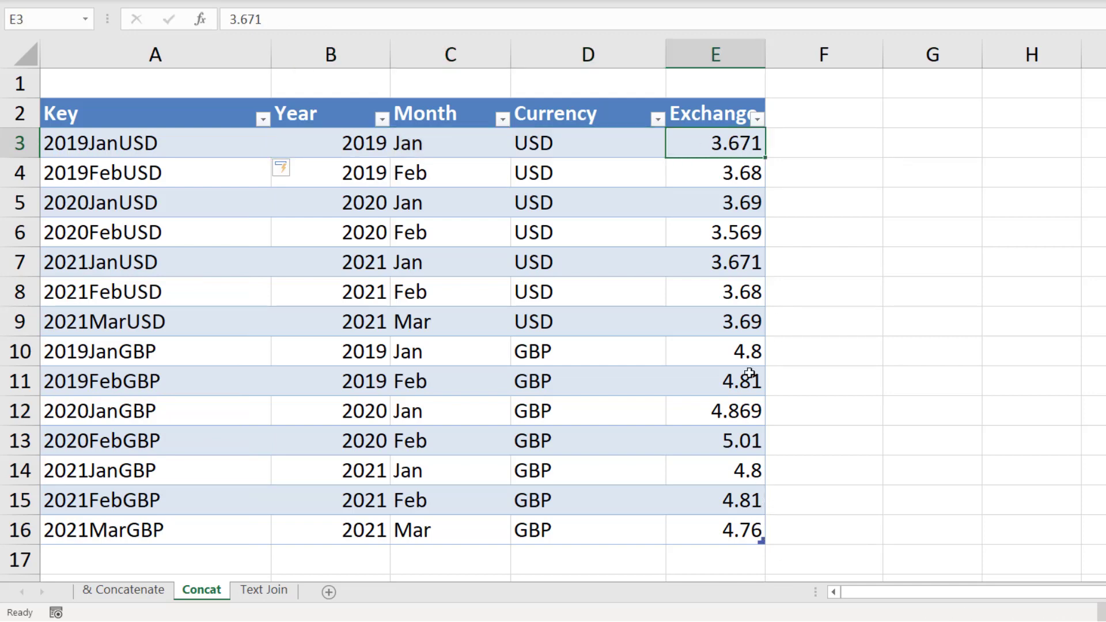
pyautogui.moveTo(733, 150); pyautogui.dragTo(719, 541)
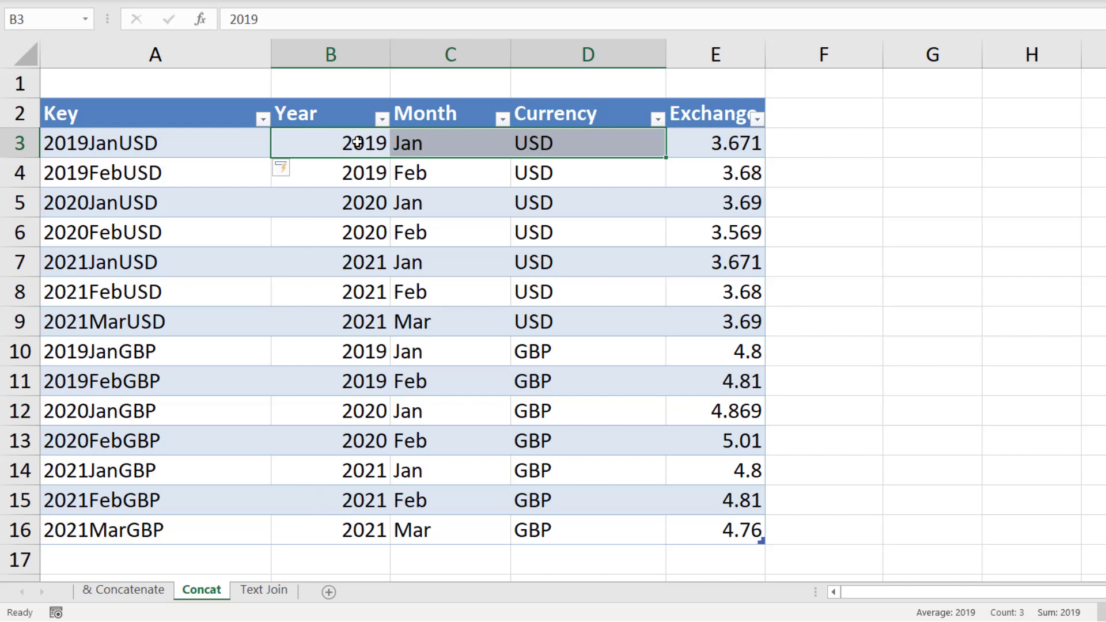
pyautogui.moveTo(357, 143); pyautogui.dragTo(593, 281)
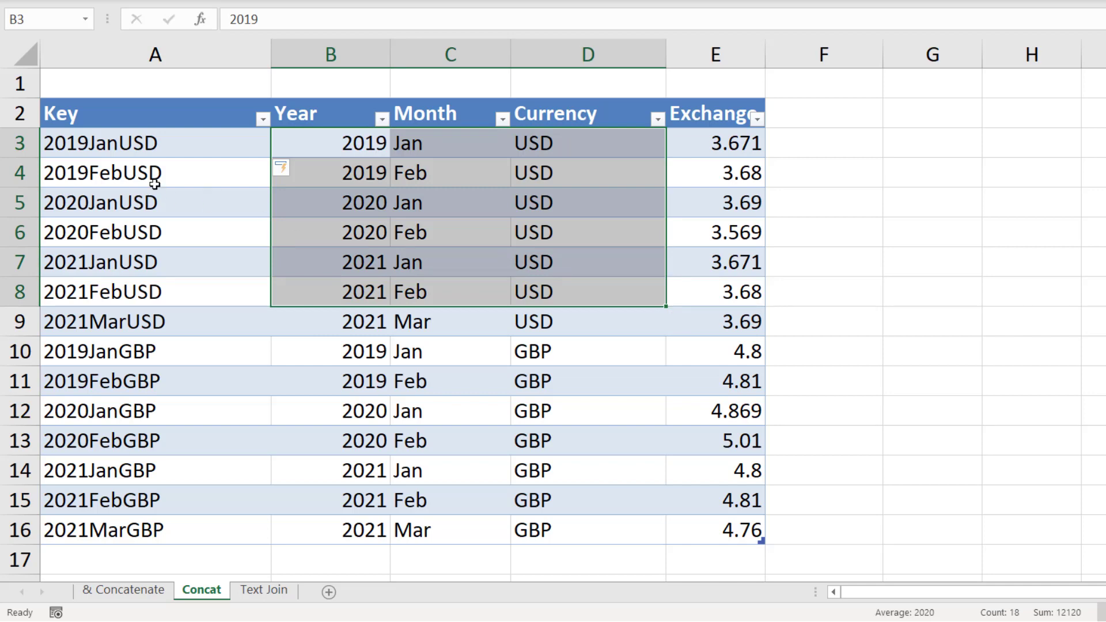
# On the & Concatenate sheet, AutoFit the Email column and open D3's full-name formula.
pyautogui.click(129, 593)
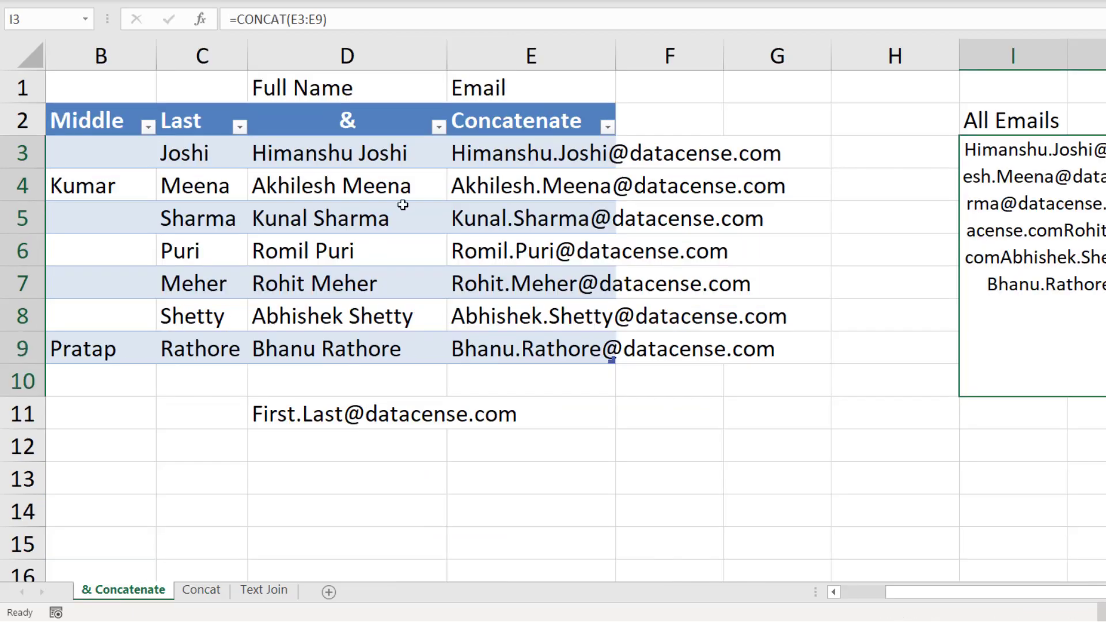
pyautogui.click(379, 120)
pyautogui.click(537, 114)
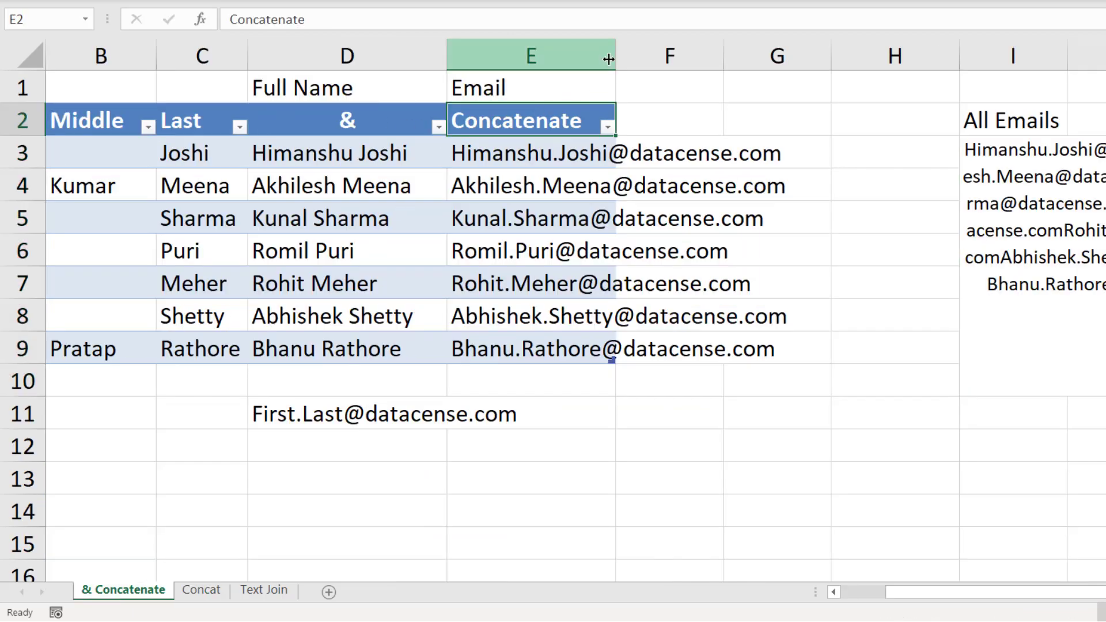
pyautogui.click(620, 47)
pyautogui.doubleClick(616, 49)
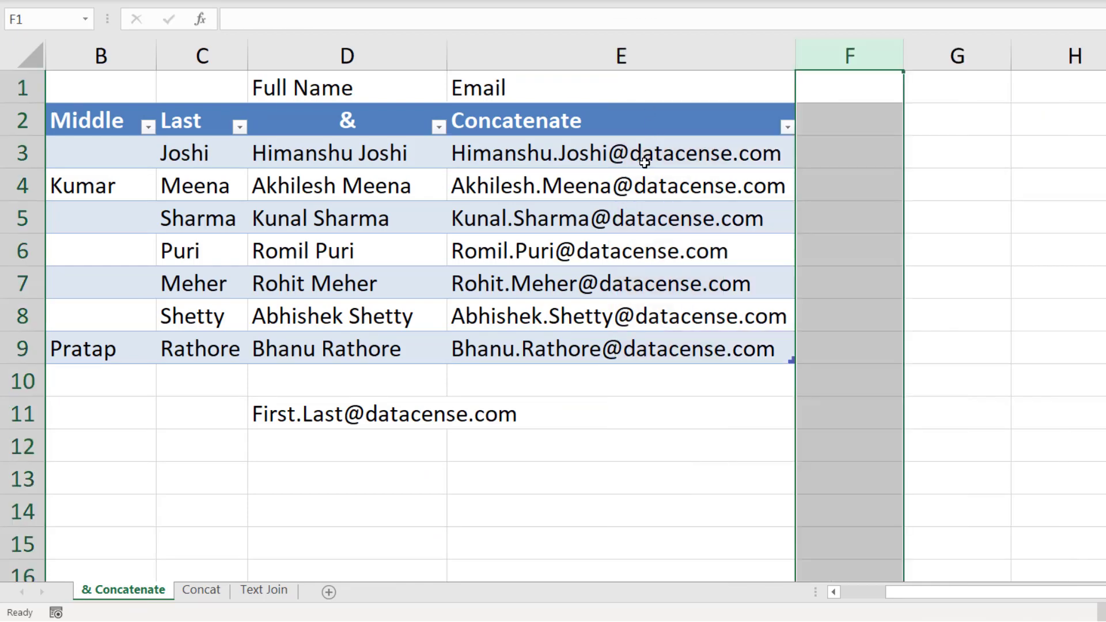
pyautogui.doubleClick(362, 153)
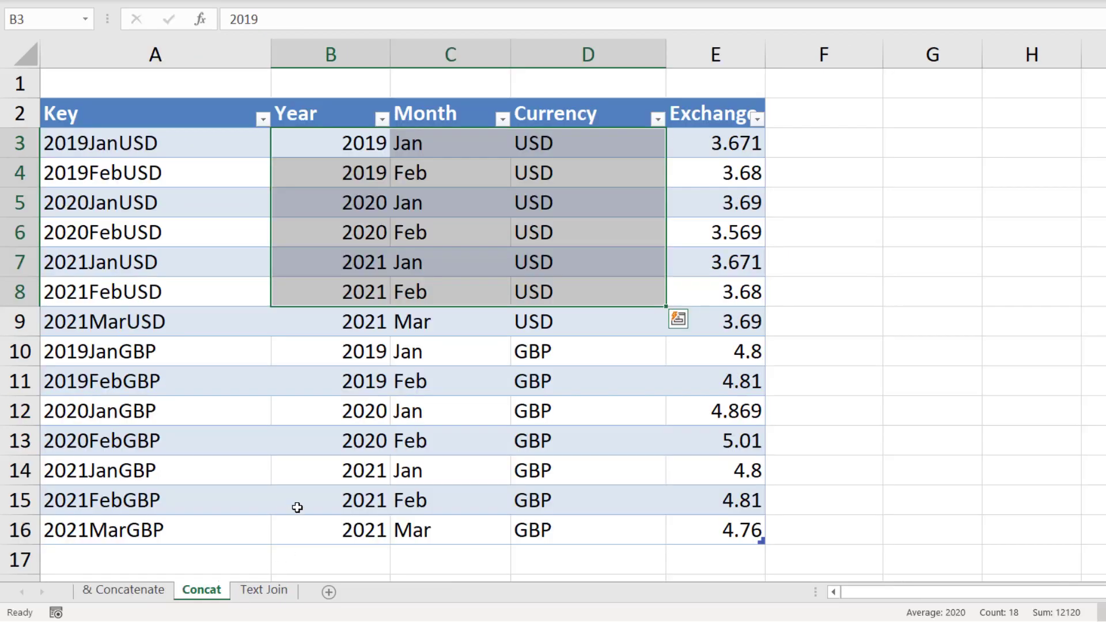
pyautogui.click(288, 497)
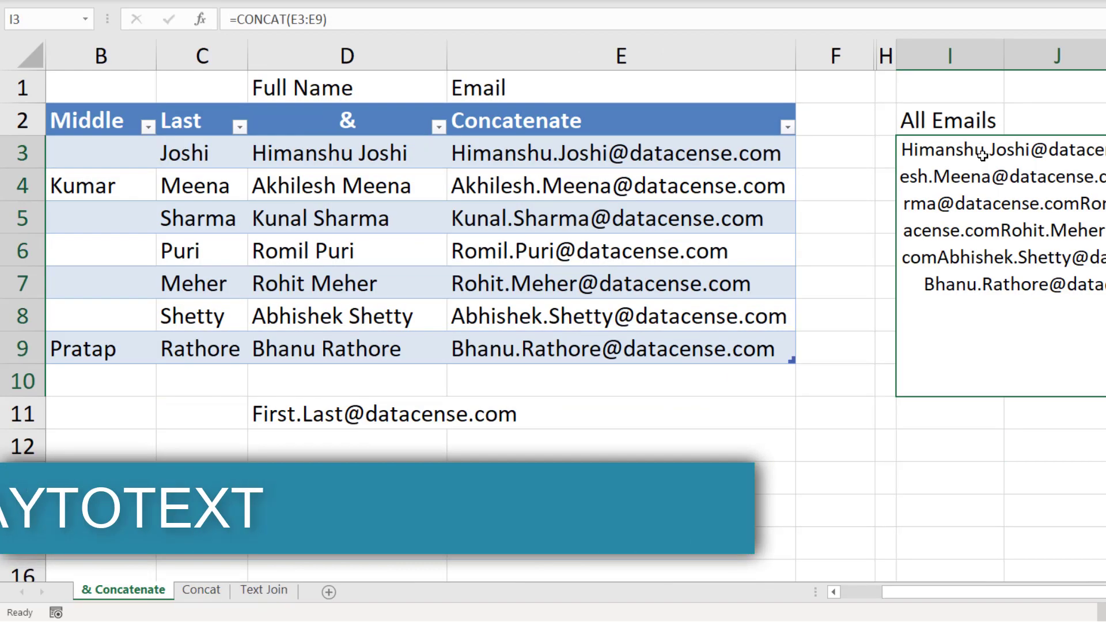
# Replace the All Emails formula in I3 with =ARRAYTOTEXT(E3:E9) to list the seven addresses.
pyautogui.moveTo(698, 153); pyautogui.dragTo(695, 342)
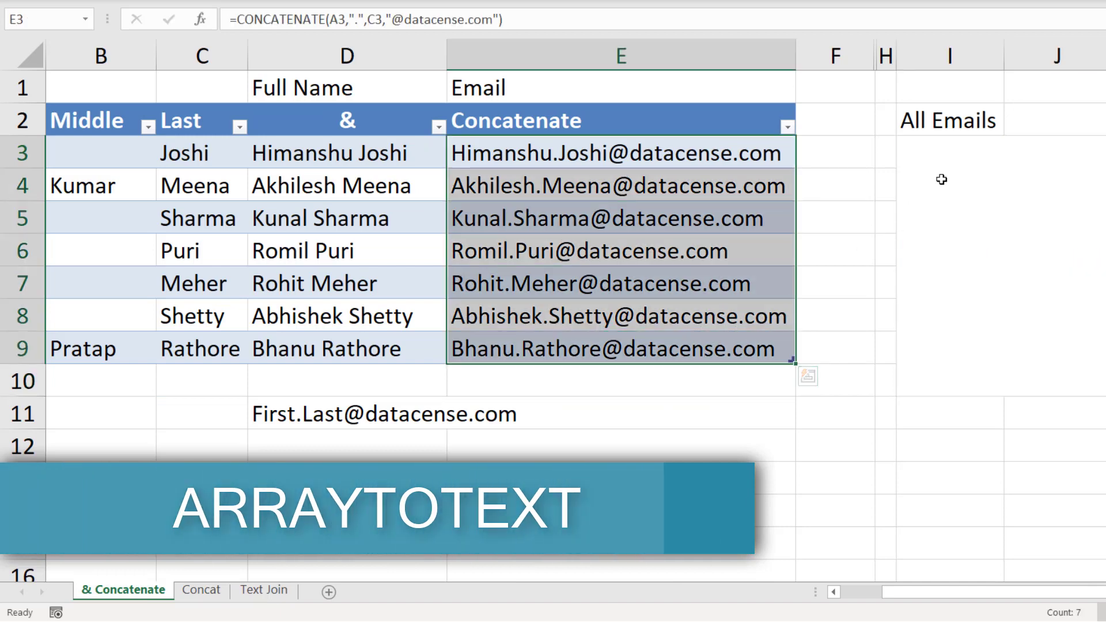
pyautogui.moveTo(1057, 151); pyautogui.dragTo(990, 374)
pyautogui.write('=t')
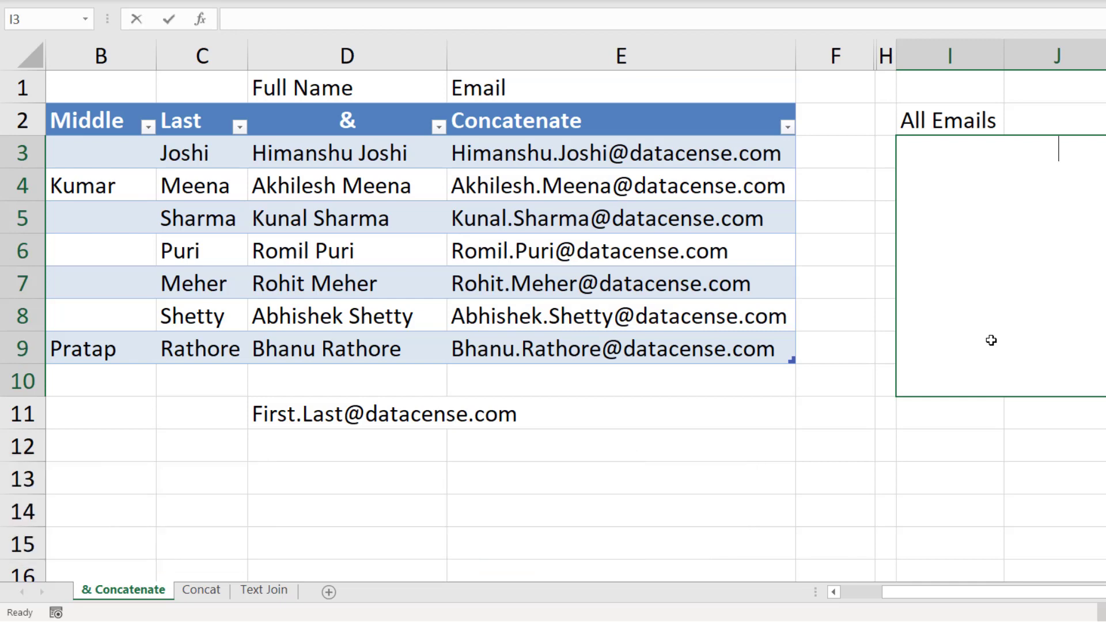
pyautogui.write('ext')
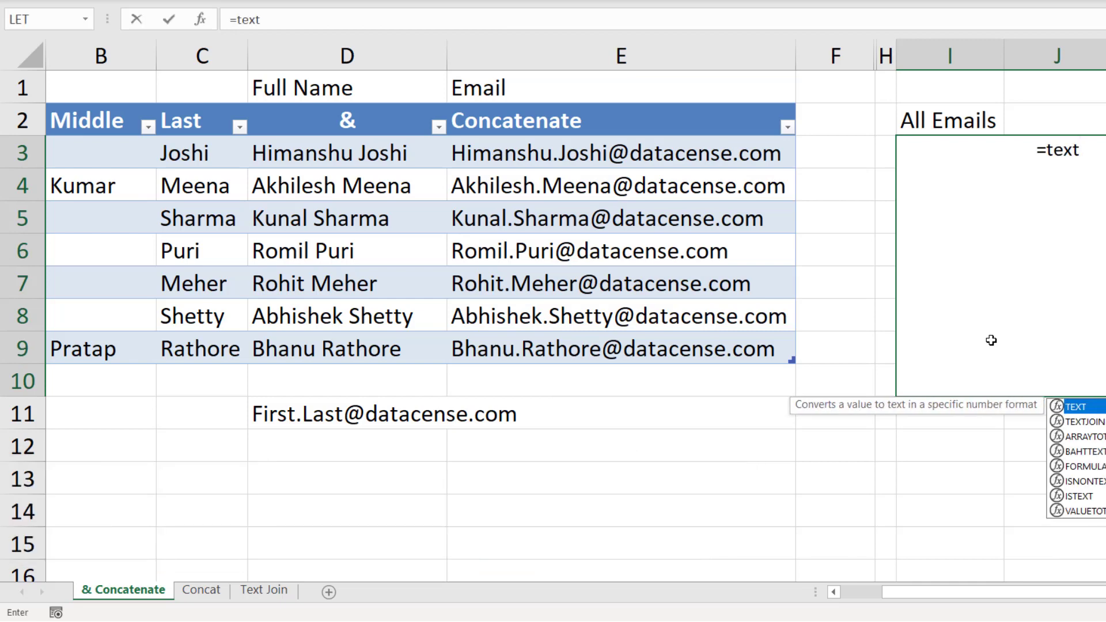
pyautogui.press('Down')
pyautogui.press('Down')
pyautogui.press('Tab')
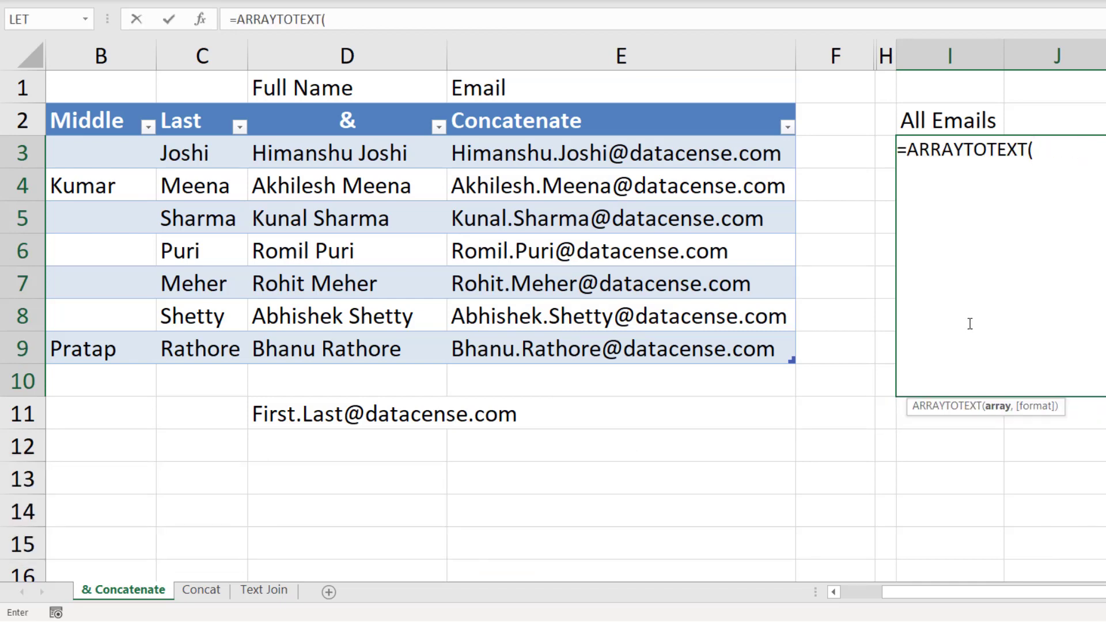
pyautogui.moveTo(637, 148); pyautogui.dragTo(642, 345)
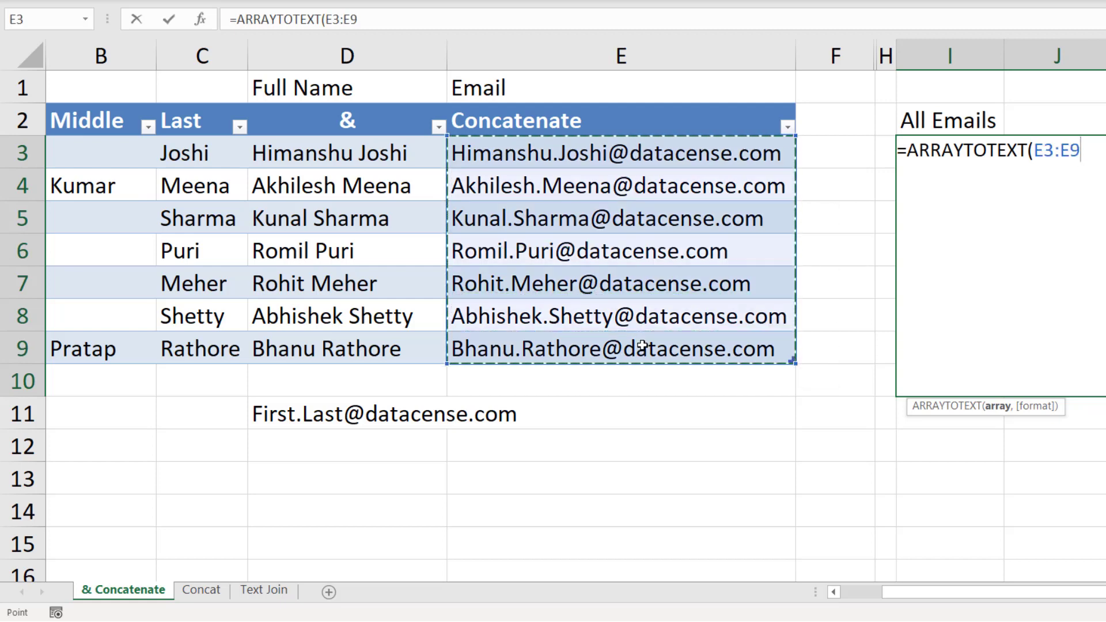
pyautogui.press('Return')
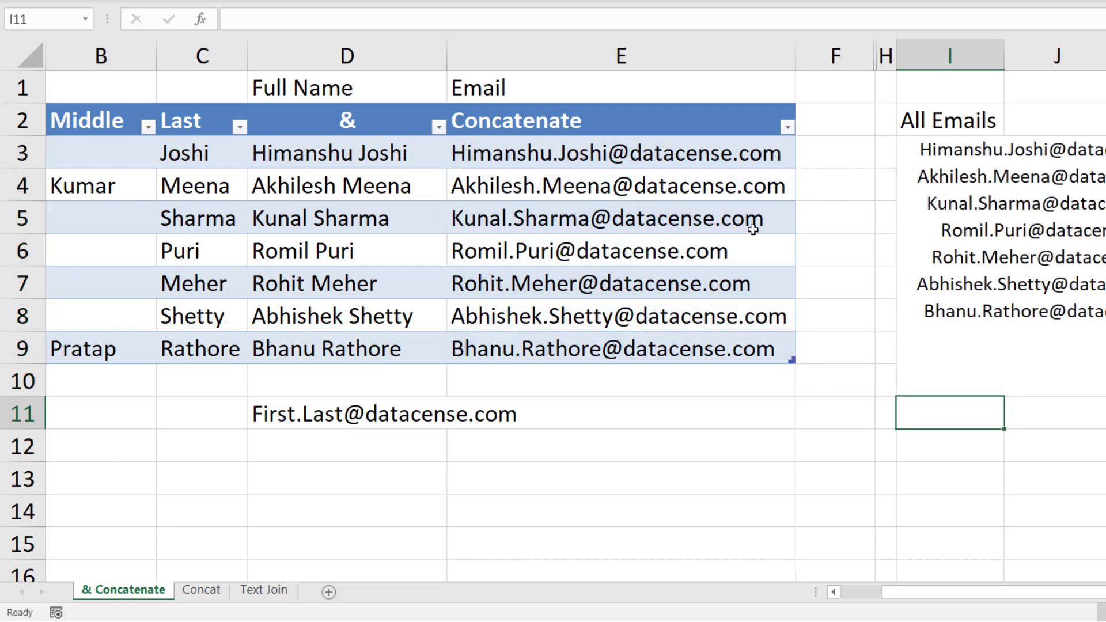
pyautogui.click(993, 154)
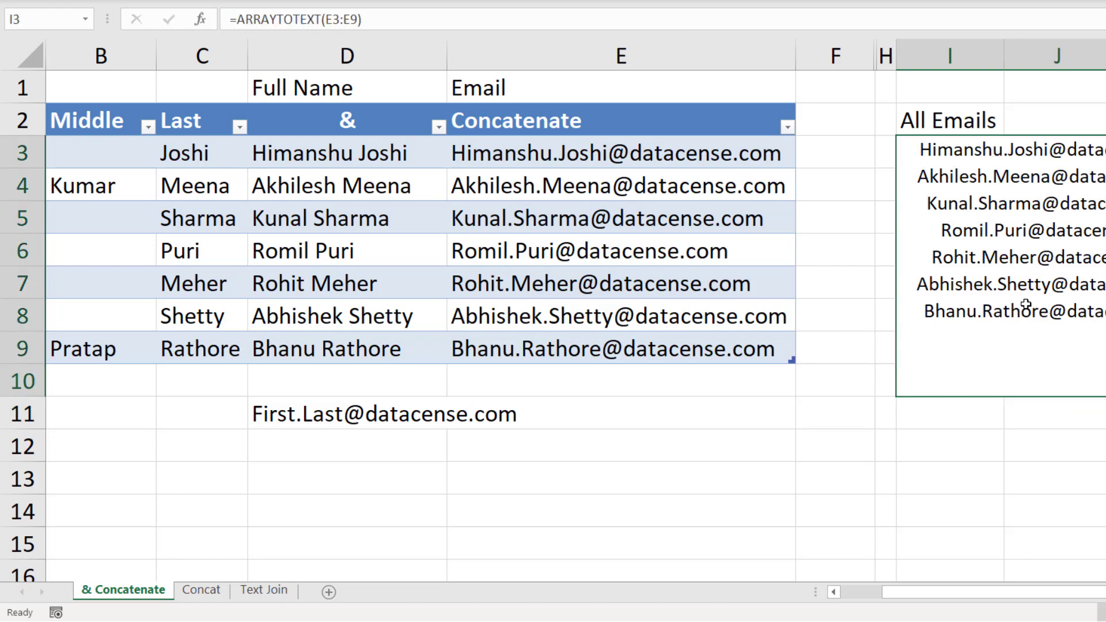